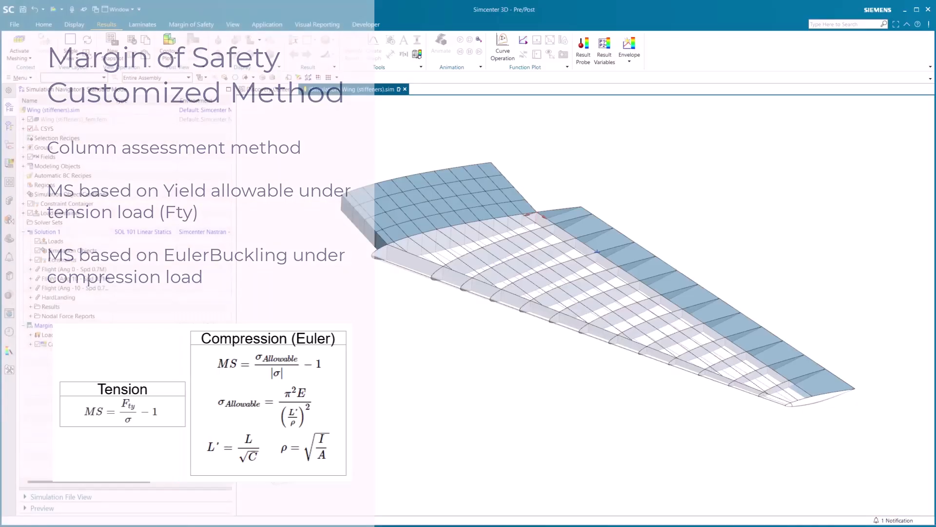
# Review the settings of the Margin 1 margin of safety solution, including its reference solution and description
pyautogui.click(66, 326)
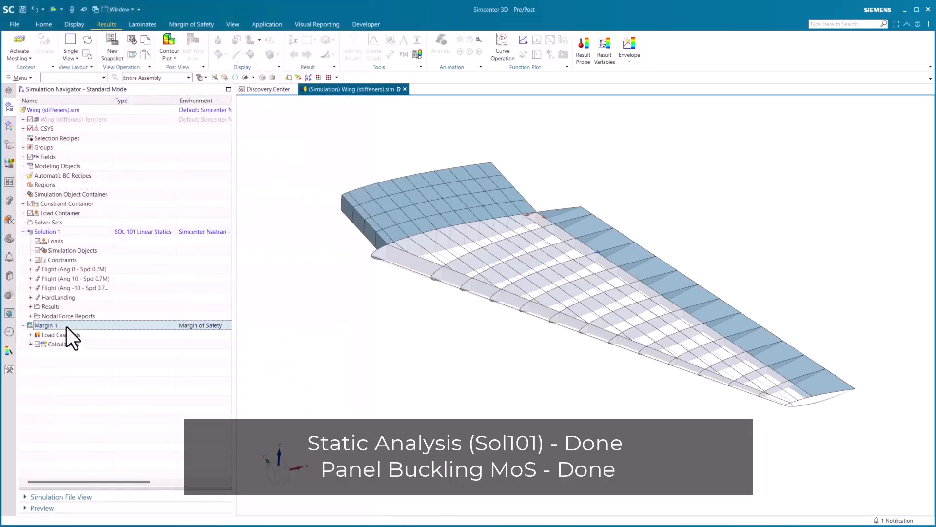
pyautogui.rightClick(67, 327)
pyautogui.click(86, 333)
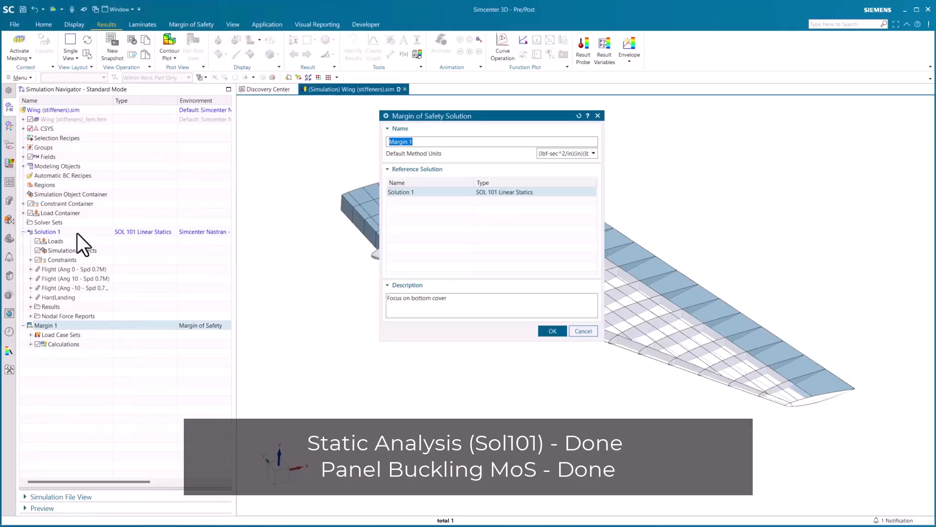
pyautogui.click(560, 332)
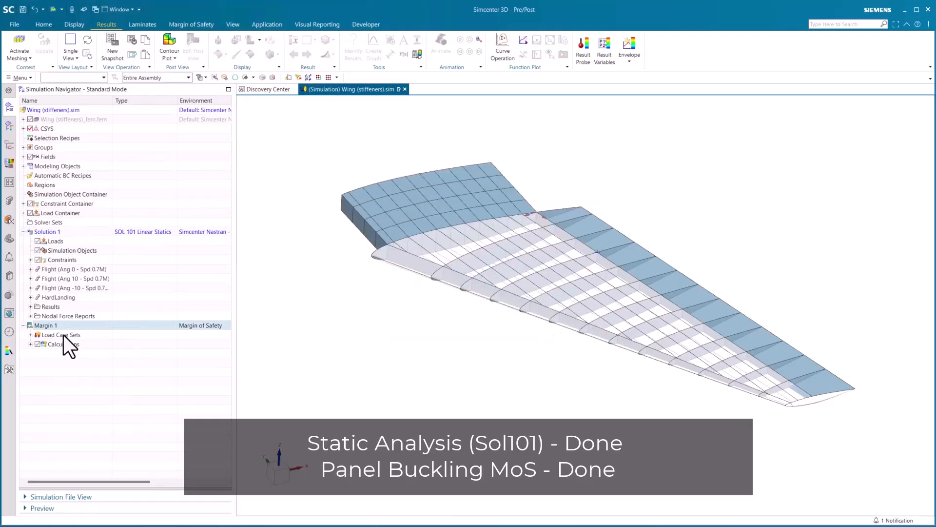
# Examine the margin of safety results for all the bottom cover buckling calculations in Margin 1
pyautogui.click(31, 345)
pyautogui.scroll(-4, 42, 431)
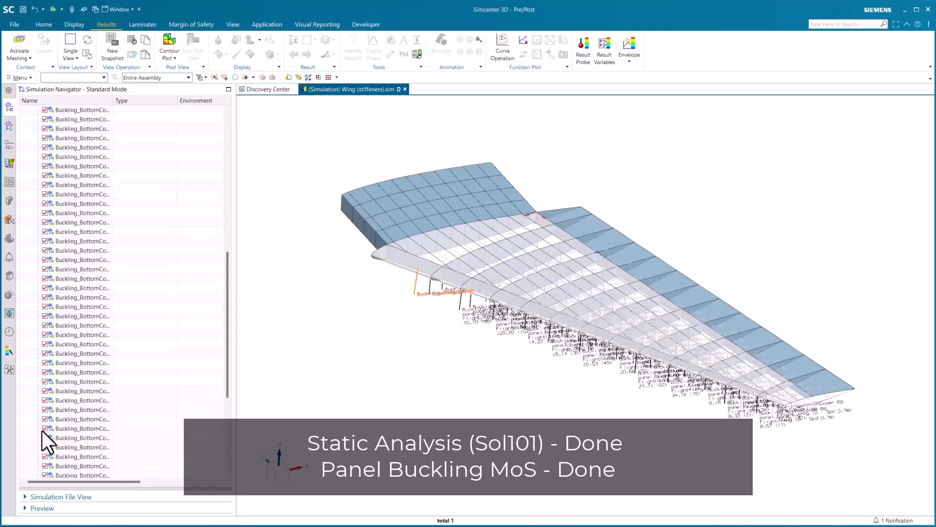
pyautogui.scroll(-5, 42, 431)
pyautogui.keyDown('shift'); pyautogui.click(80, 467); pyautogui.keyUp('shift')
pyautogui.rightClick(79, 467)
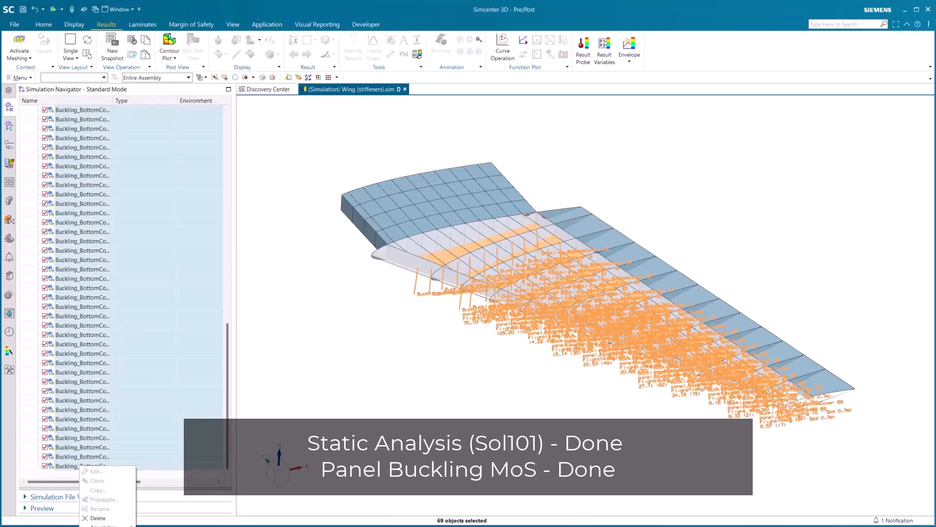
pyautogui.click(105, 526)
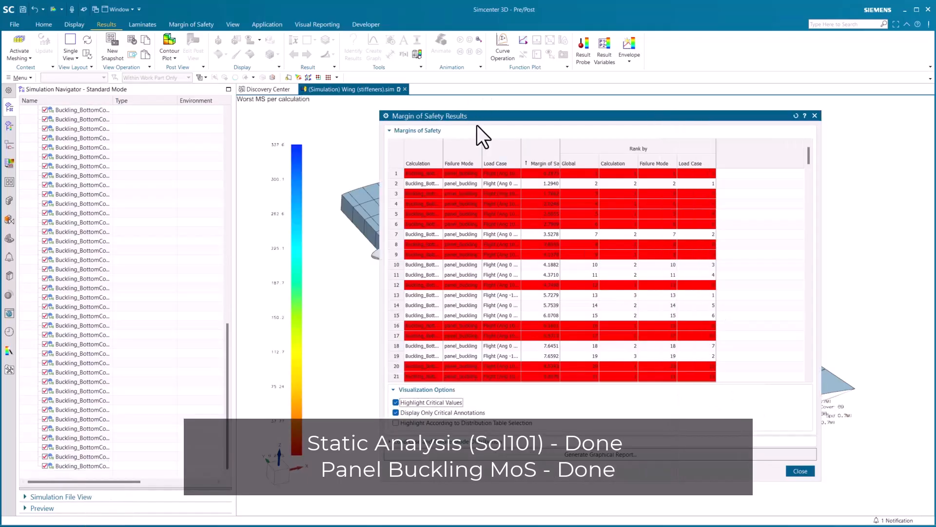
pyautogui.moveTo(473, 118); pyautogui.dragTo(445, 107)
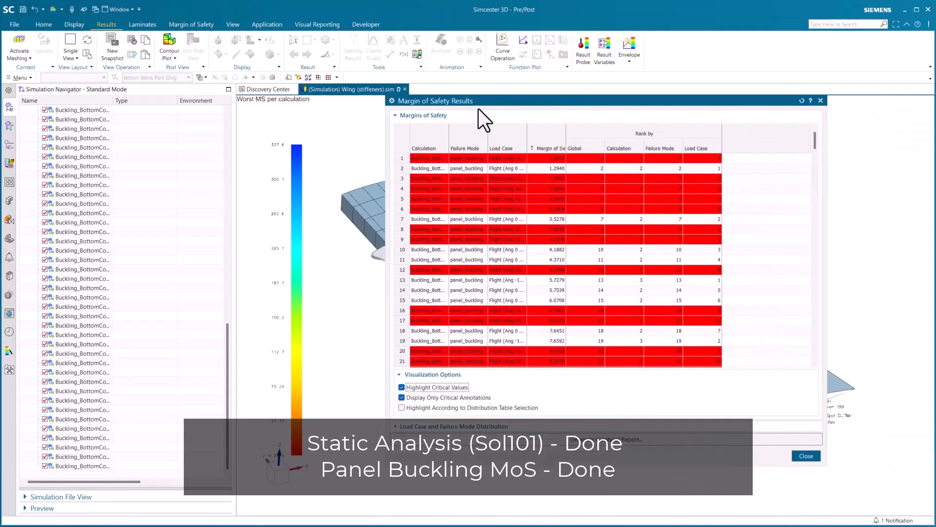
pyautogui.click(797, 455)
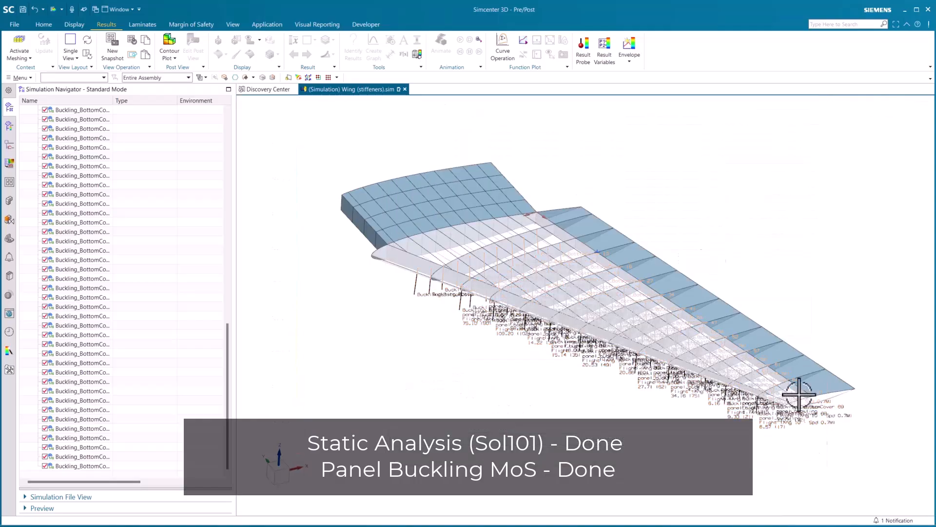
# Hide the annotations of all calculations under Margin 1 in the wing model display
pyautogui.scroll(5, 85, 177)
pyautogui.scroll(4, 93, 187)
pyautogui.click(37, 344)
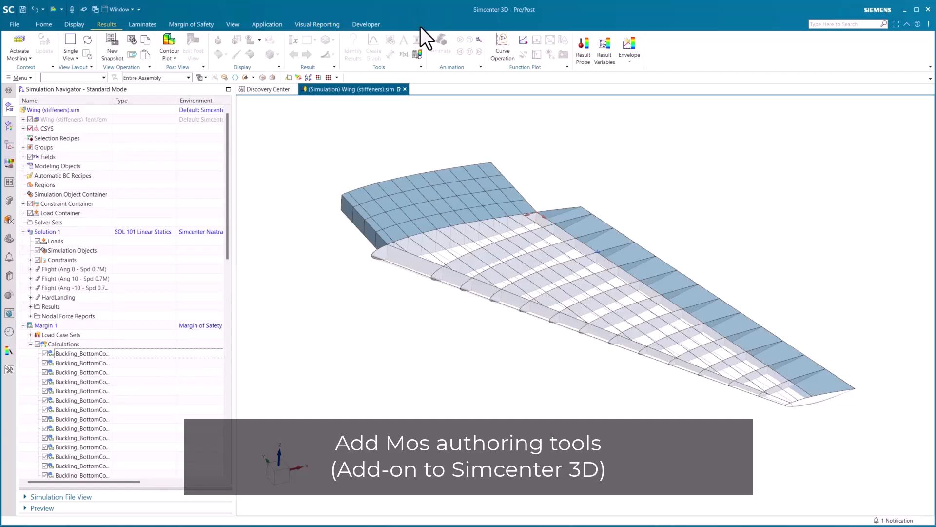
# Enable the MoS Authoring Tools add-on and open the calculation method editor beside the wing model
pyautogui.rightClick(420, 28)
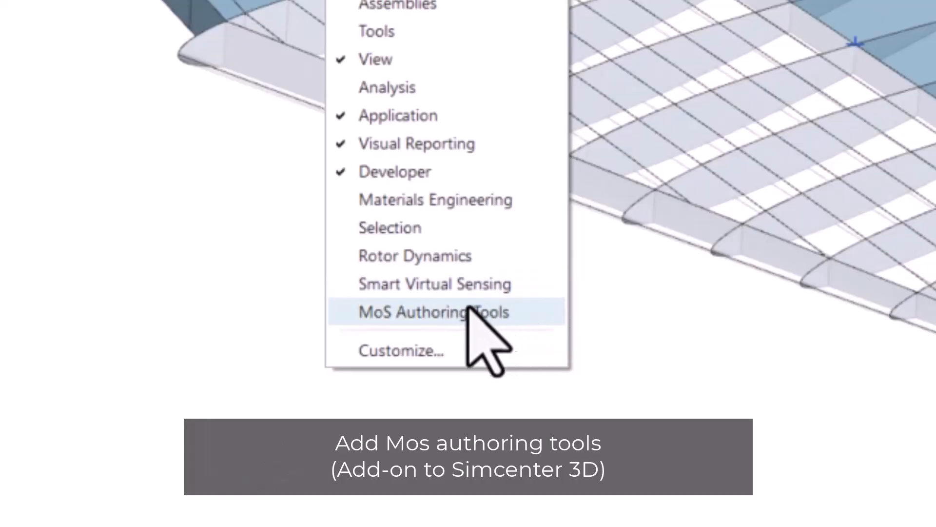
pyautogui.click(463, 313)
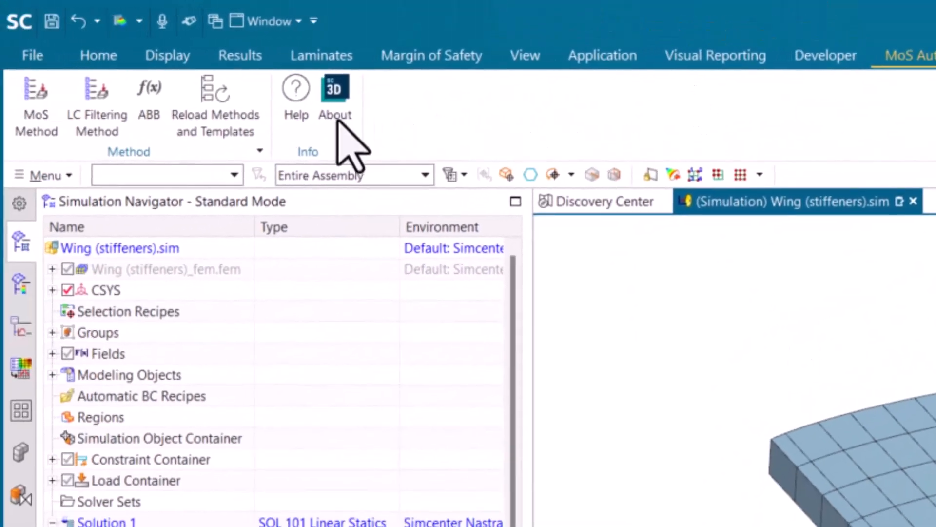
pyautogui.click(42, 108)
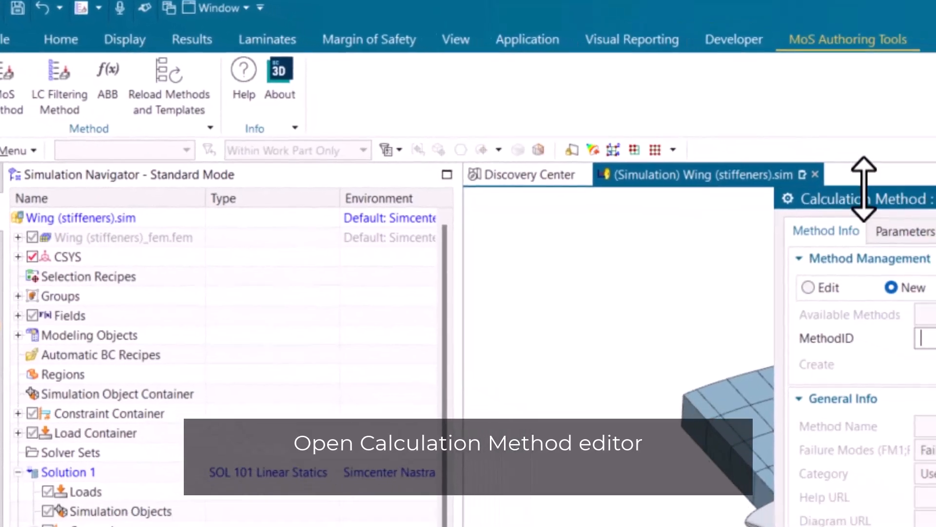
pyautogui.moveTo(862, 196); pyautogui.dragTo(312, 104)
pyautogui.moveTo(451, 268); pyautogui.dragTo(505, 222)
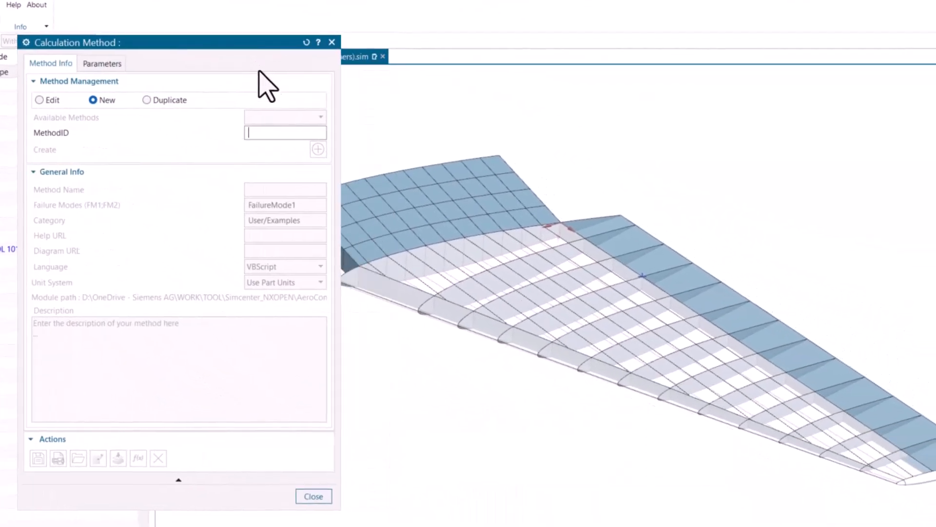
# Create a new margin of safety calculation method with the MethodID ColumnAssessment
pyautogui.click(256, 132)
pyautogui.write('ColumnAssessment')
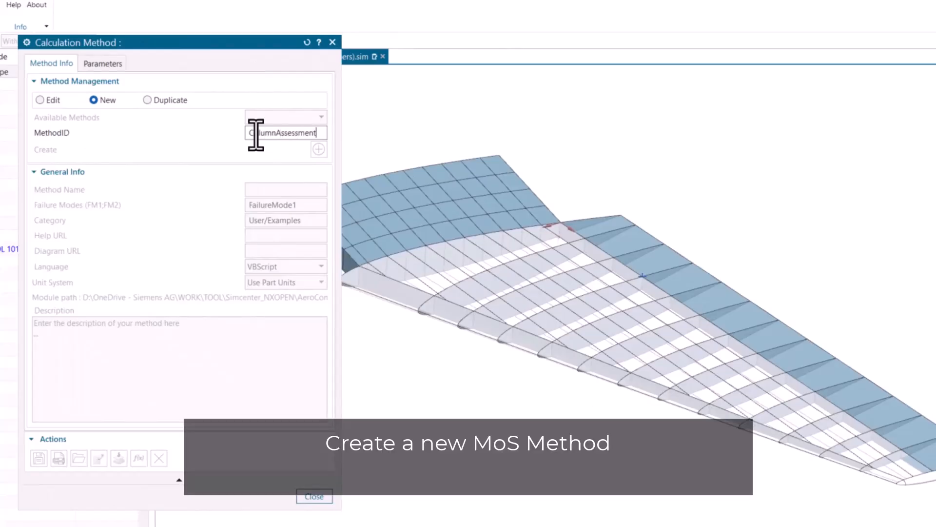
pyautogui.press('Return')
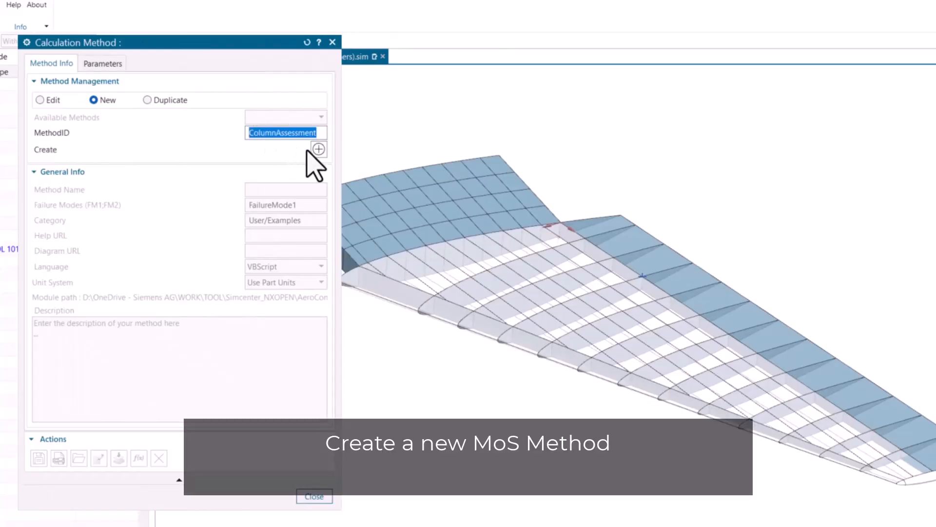
pyautogui.click(320, 148)
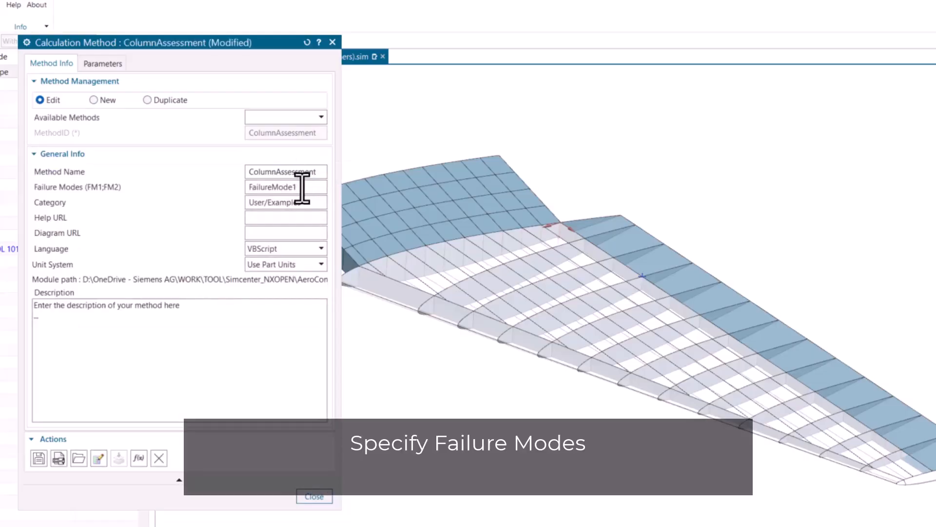
# Define the method's failure modes as Compression;Tension
pyautogui.doubleClick(300, 187)
pyautogui.write('Compression;Tension')
pyautogui.click(312, 217)
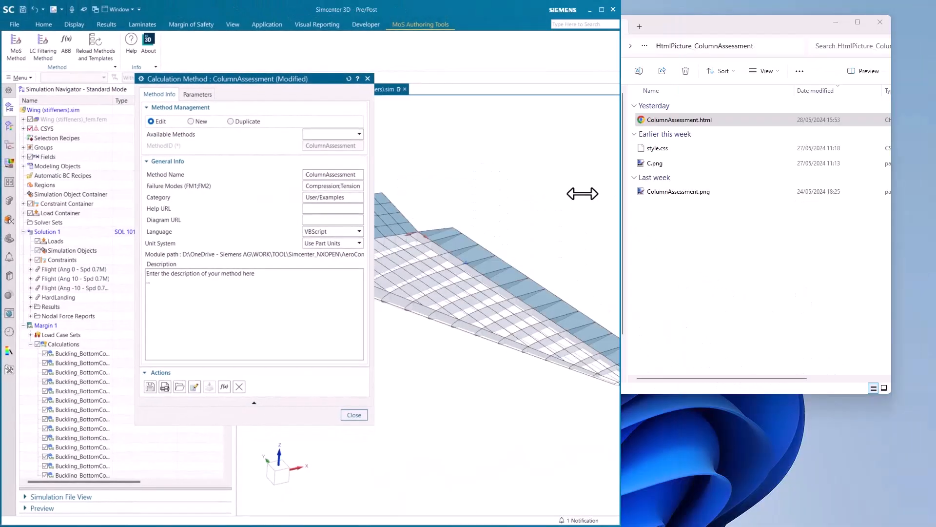
# Make room beside the modelling window and review the ColumnAssessment.html documentation page in the browser
pyautogui.moveTo(581, 192); pyautogui.dragTo(443, 195)
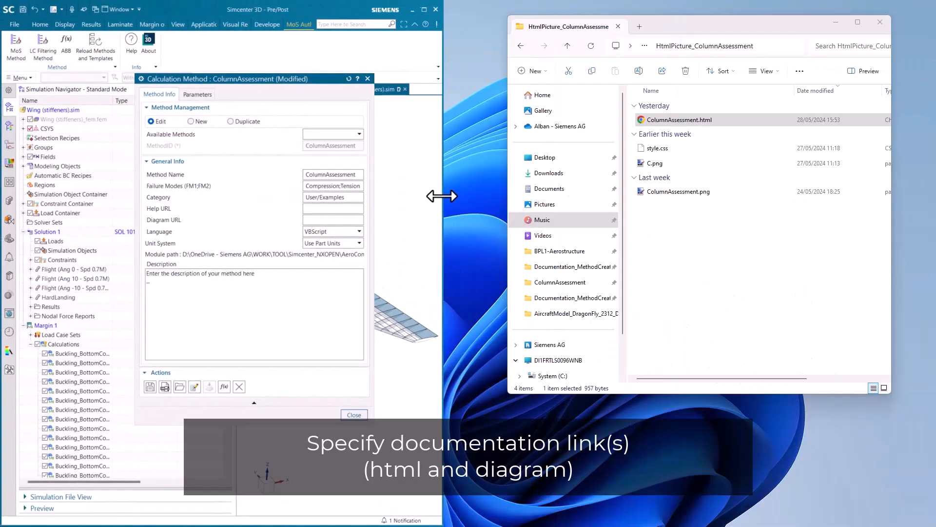
pyautogui.doubleClick(695, 120)
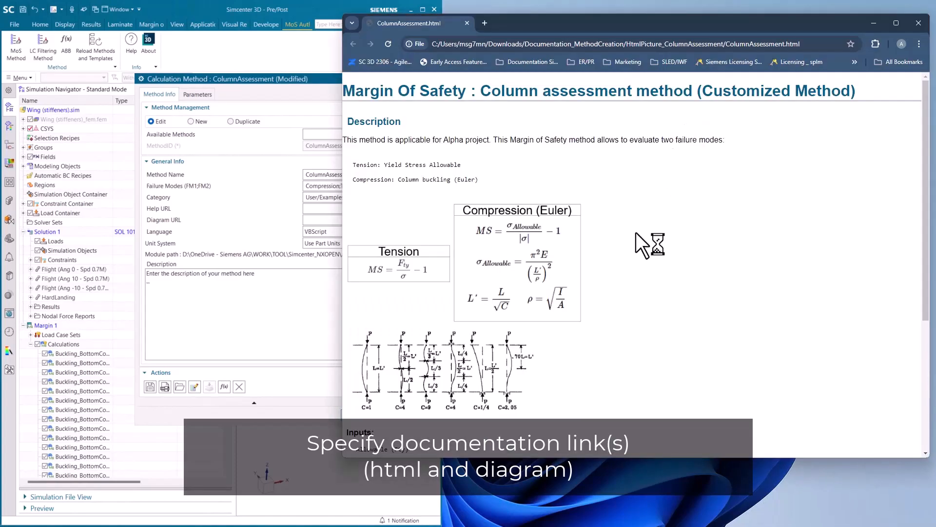
pyautogui.scroll(-3, 636, 233)
pyautogui.scroll(3, 637, 233)
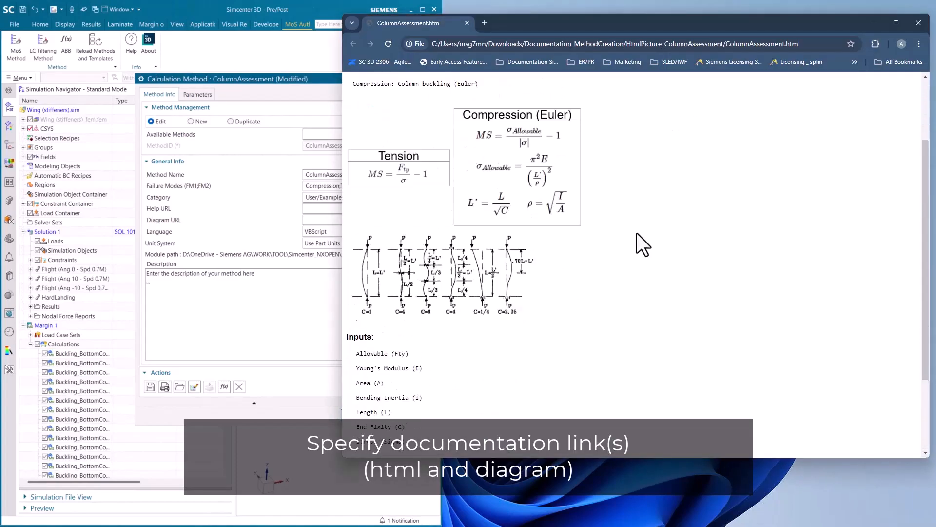
pyautogui.click(873, 20)
# Copy the file name ColumnAssessment.html from the documentation folder into the method's Help URL
pyautogui.click(666, 121)
pyautogui.hotkey('ctrl', 'a')
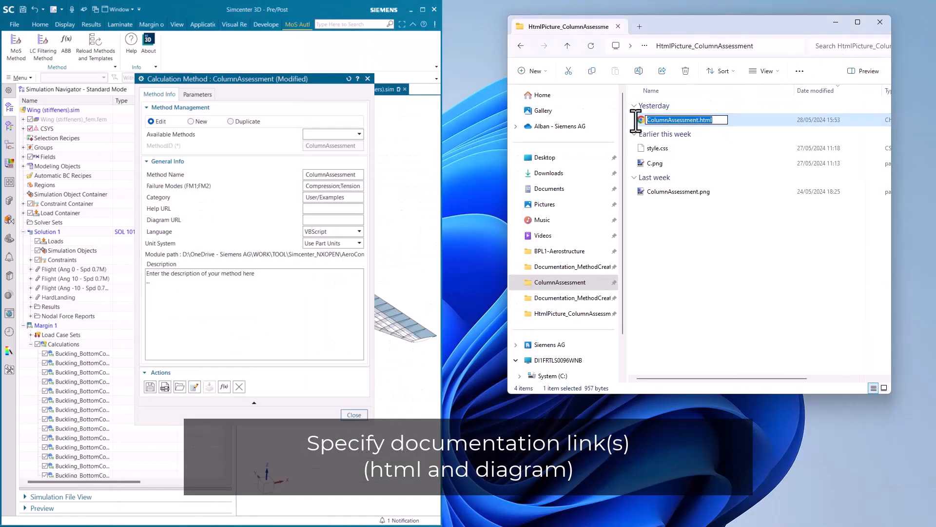
pyautogui.hotkey('ctrl', 'c')
pyautogui.click(334, 207)
pyautogui.hotkey('ctrl', 'v')
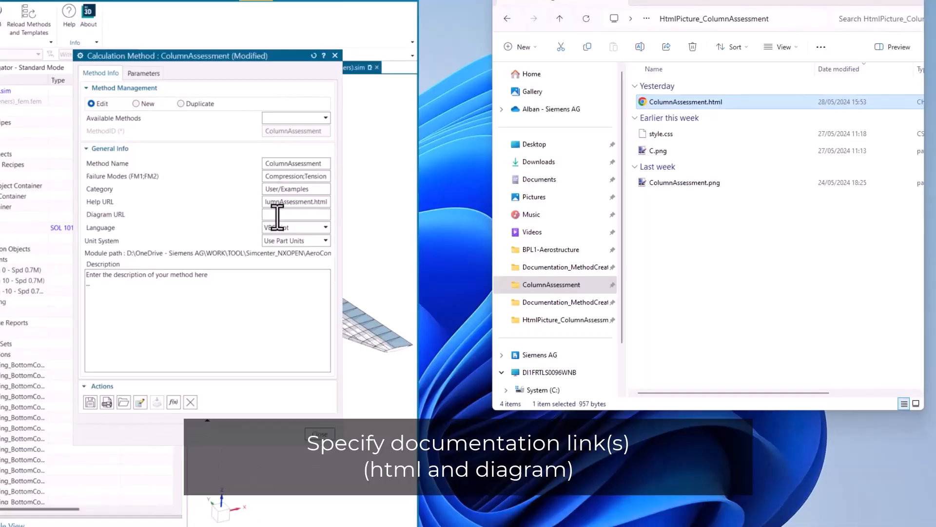
# View the ColumnAssessment.png diagram in Paint to check its tension and compression formulas
pyautogui.click(277, 215)
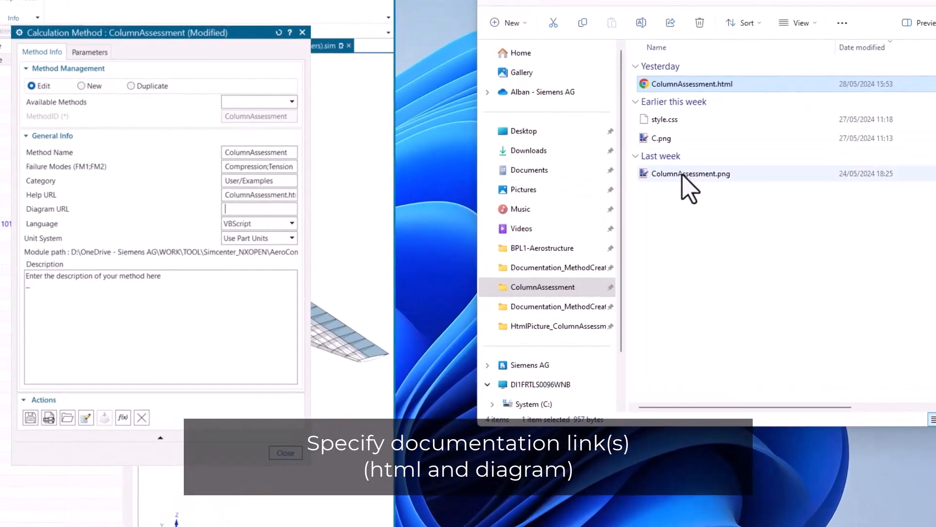
pyautogui.click(683, 175)
pyautogui.rightClick(688, 176)
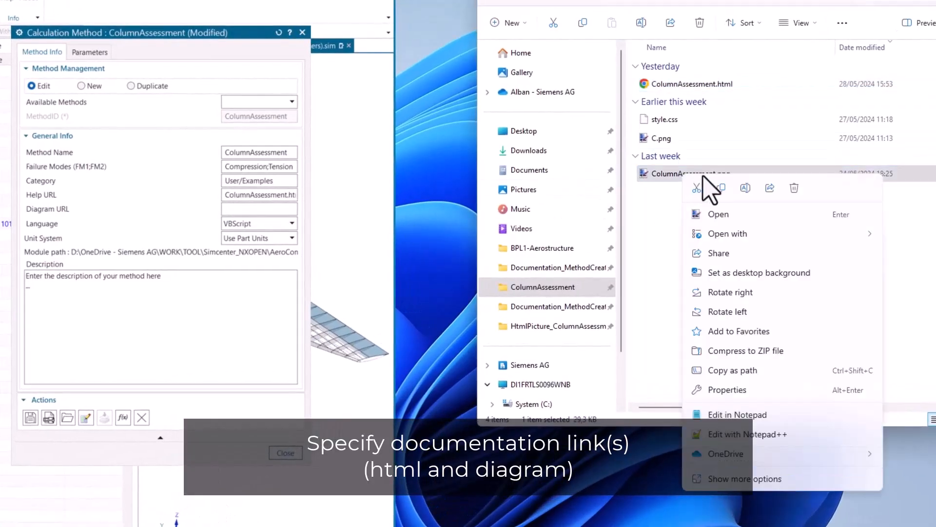
pyautogui.moveTo(730, 234)
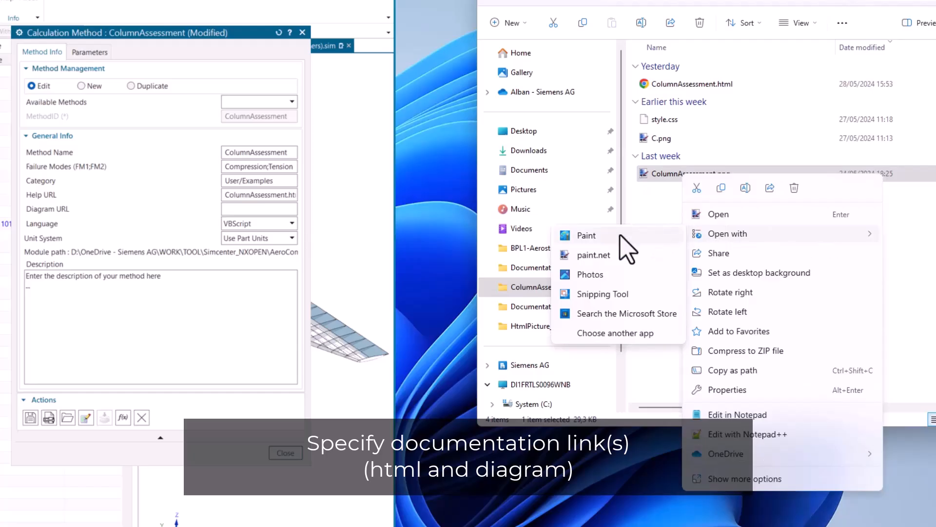
pyautogui.click(620, 235)
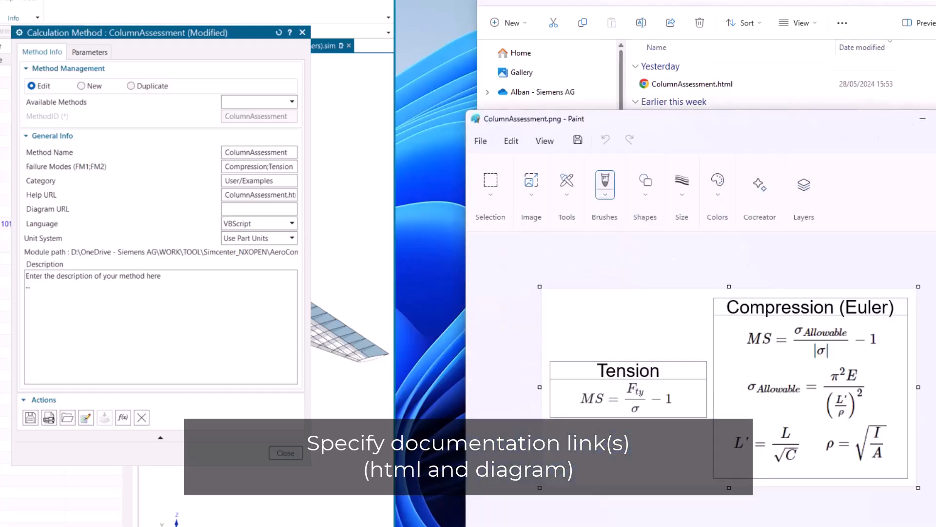
pyautogui.click(800, 2)
# Copy the file name ColumnAssessment.png from the documentation folder into the method's Diagram URL
pyautogui.click(686, 174)
pyautogui.moveTo(731, 174); pyautogui.dragTo(619, 173)
pyautogui.hotkey('ctrl', 'c')
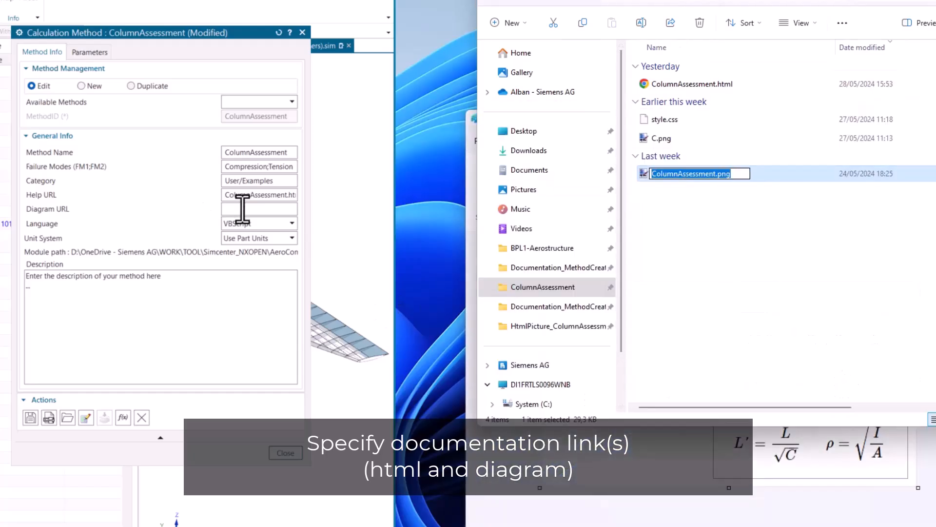
pyautogui.click(243, 209)
pyautogui.hotkey('ctrl', 'v')
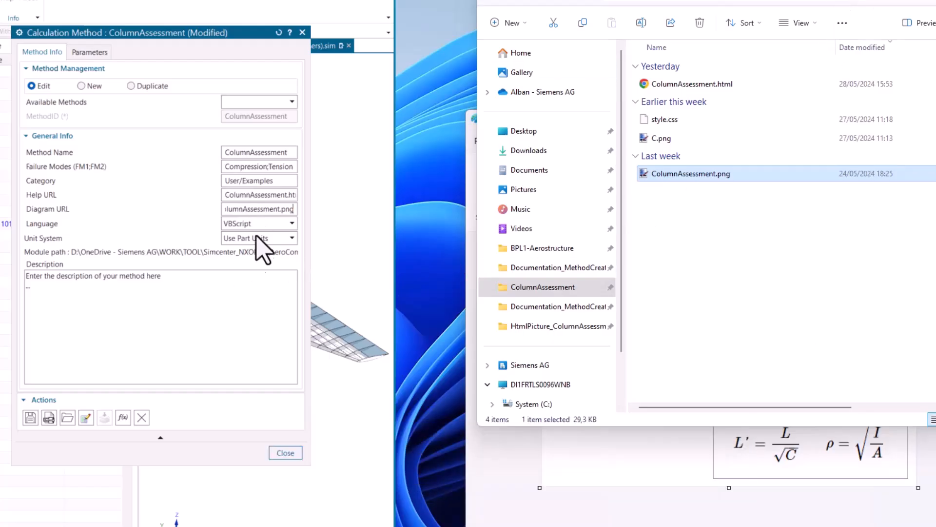
# Set the method's language to Python and enter the description "Column assessment: - Tension: Yield Allowable - Compression: Euler Buckling"
pyautogui.click(291, 223)
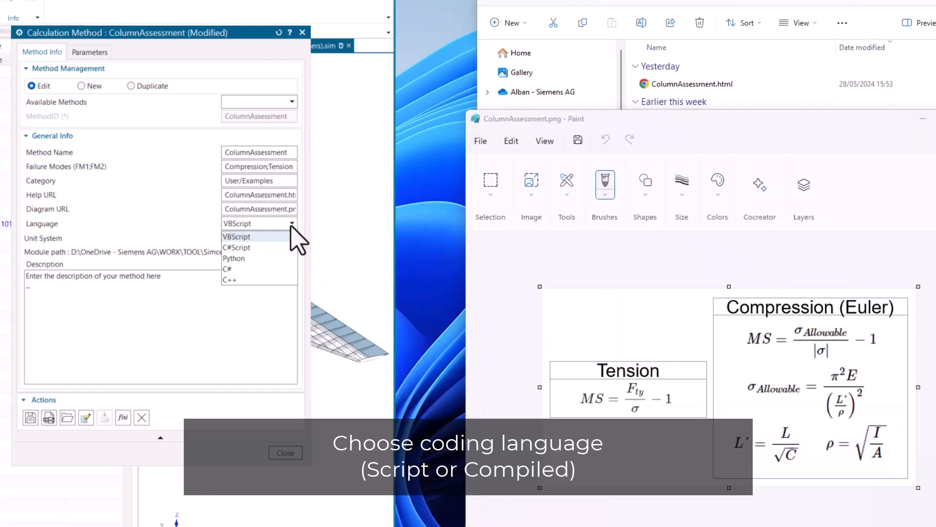
pyautogui.click(235, 258)
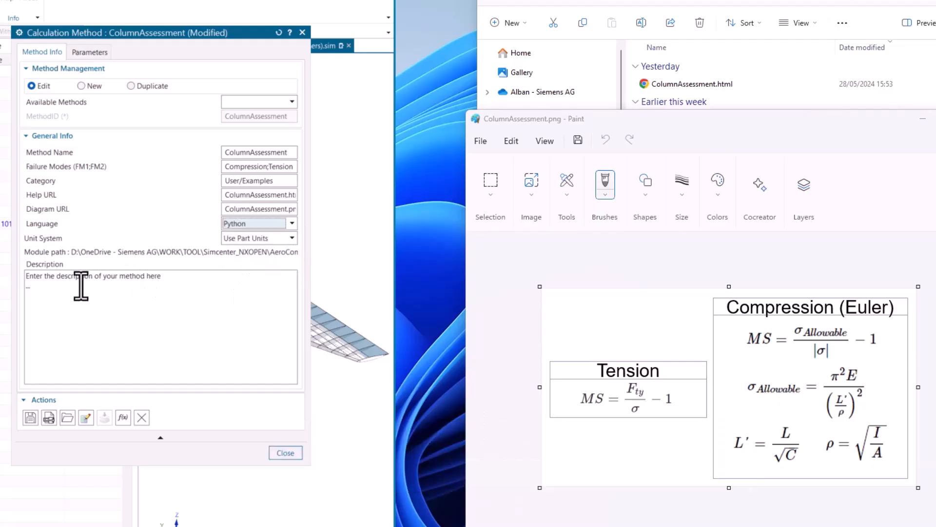
pyautogui.moveTo(81, 286); pyautogui.dragTo(15, 272)
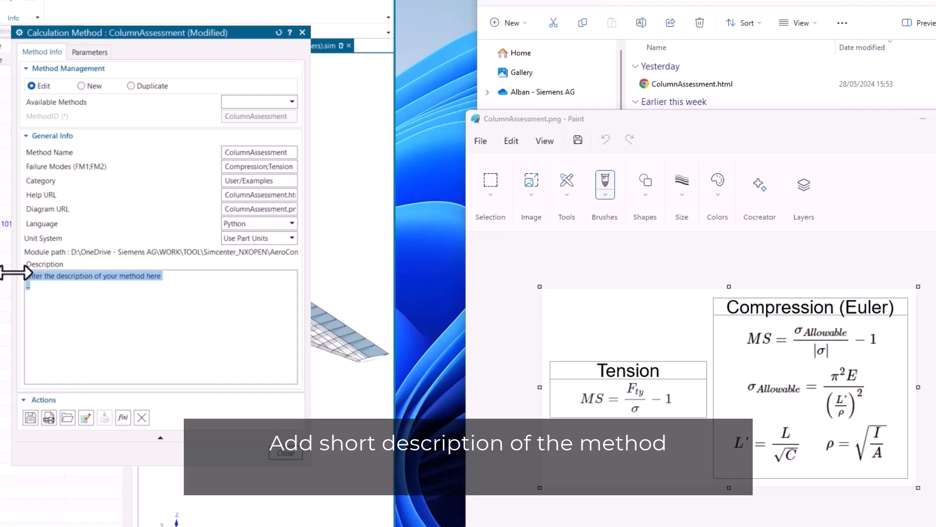
pyautogui.press('Delete')
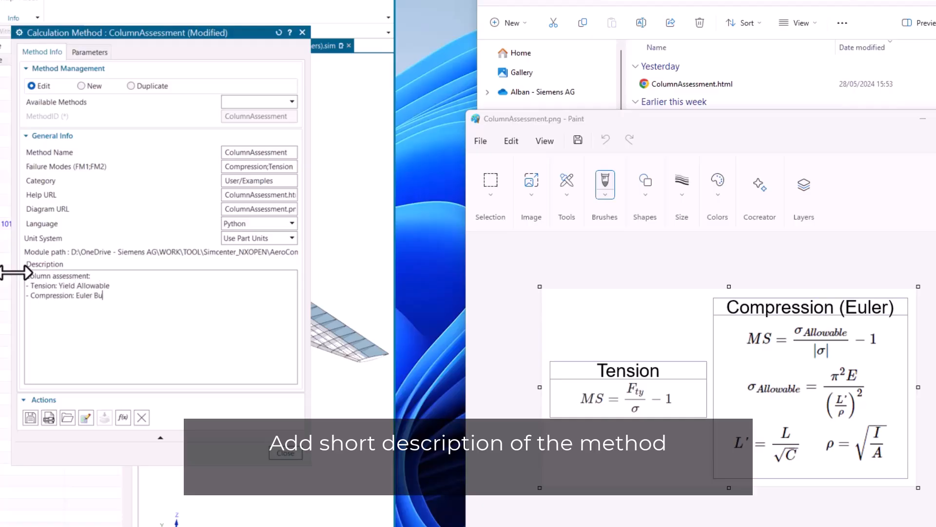
pyautogui.write('ckling')
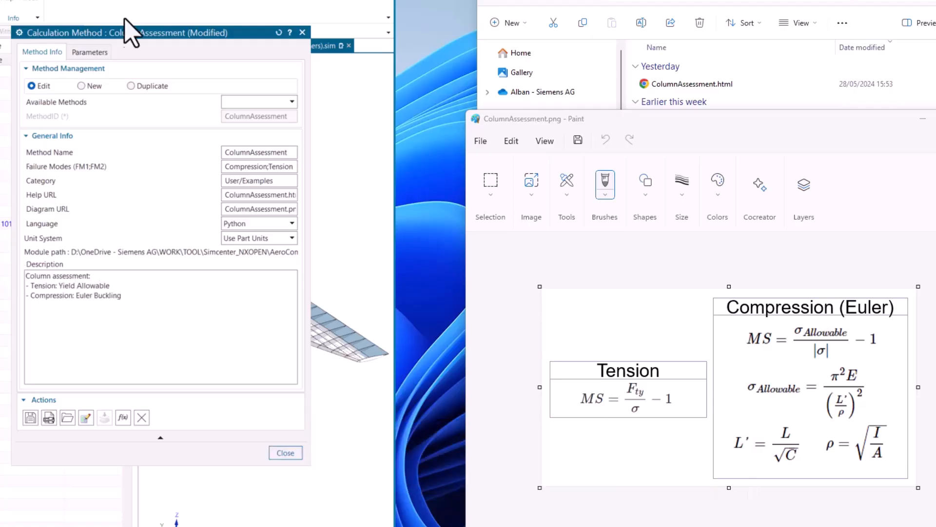
# Add a scalar input parameter to the method and set its ID to Allowable
pyautogui.click(90, 52)
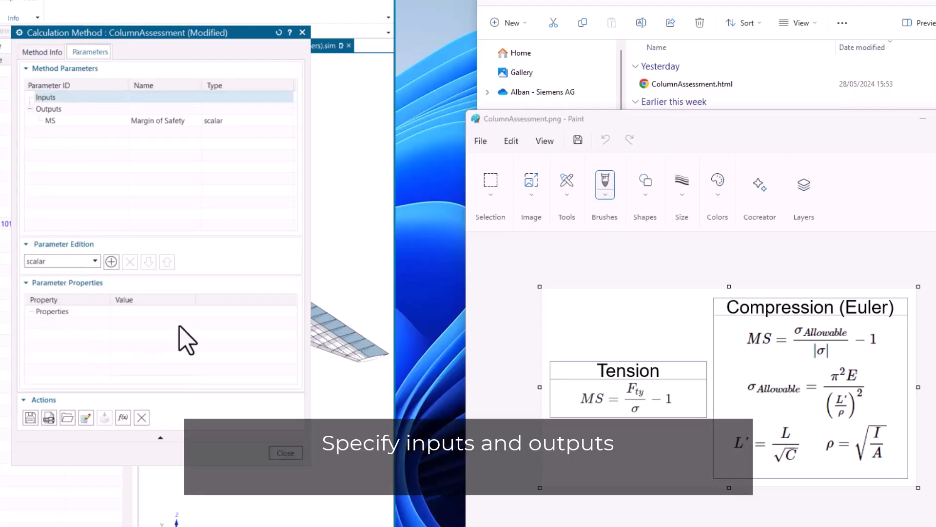
pyautogui.click(96, 261)
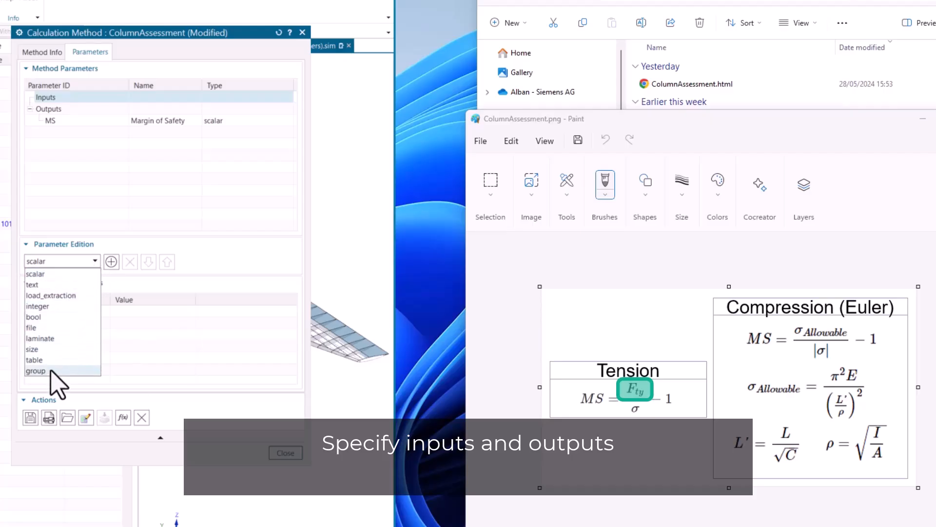
pyautogui.click(44, 276)
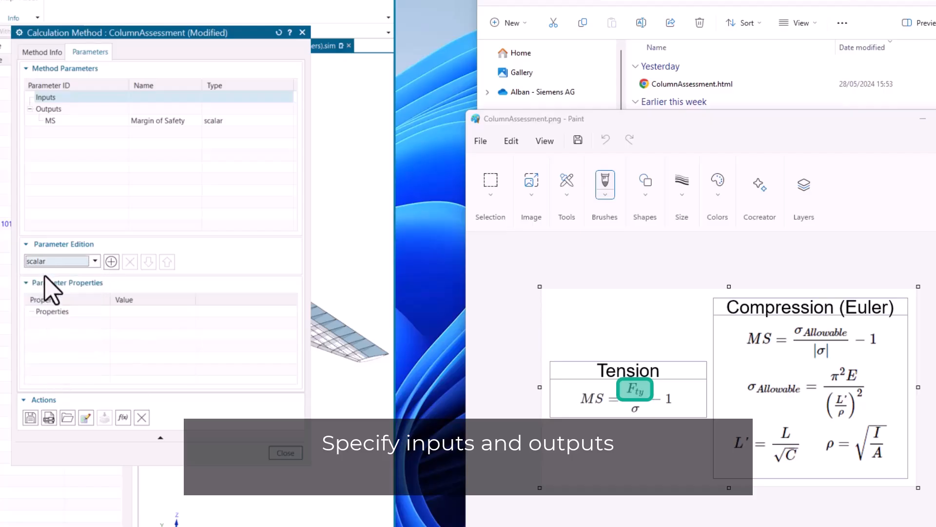
pyautogui.click(112, 263)
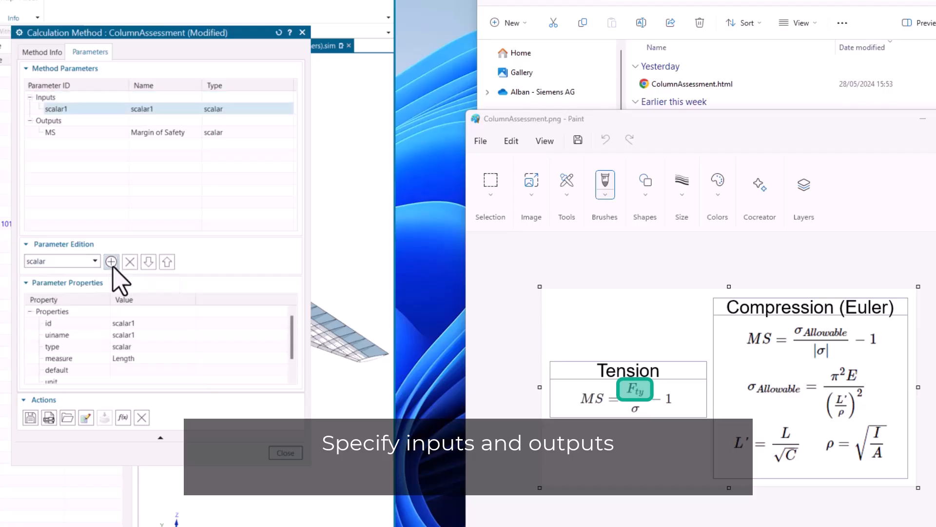
pyautogui.click(139, 322)
pyautogui.click(139, 324)
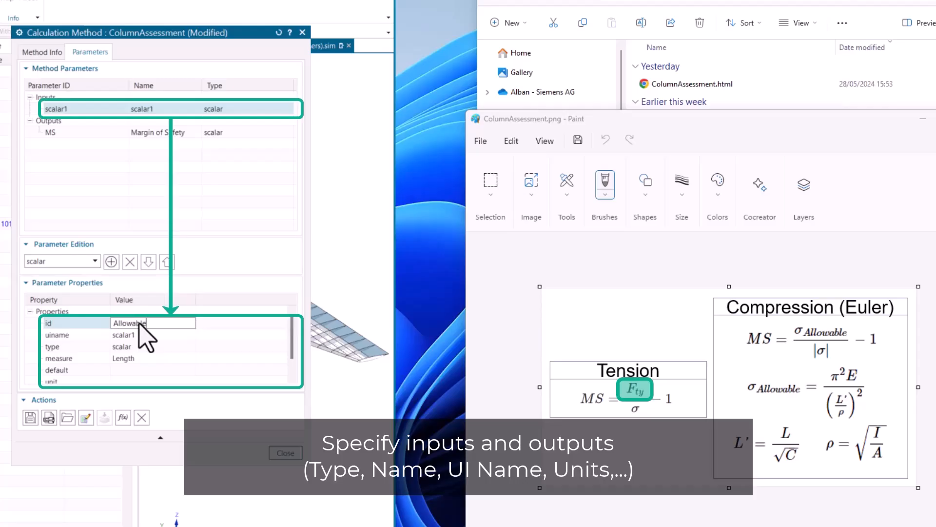
pyautogui.press('Return')
# Set the Allowable input's UI name to "Allowable (Fty)" and its measure to Stress
pyautogui.click(152, 336)
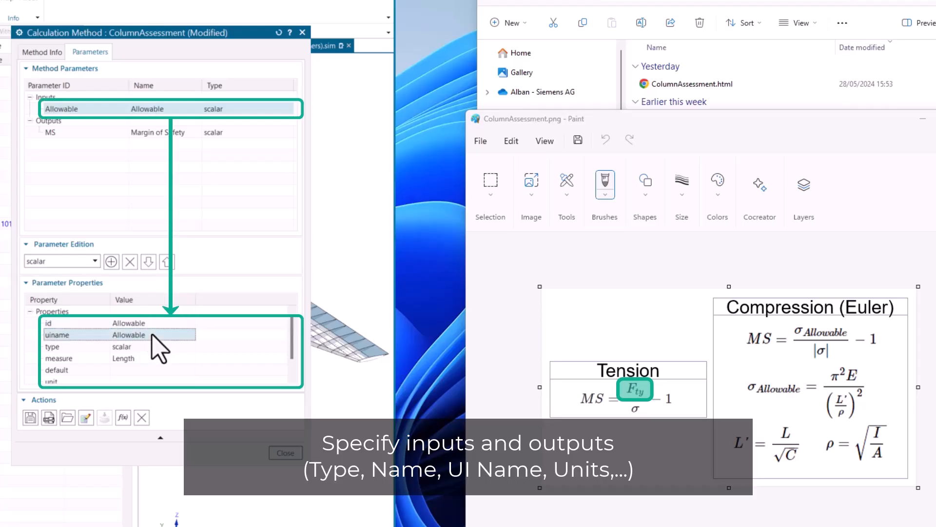
pyautogui.click(152, 335)
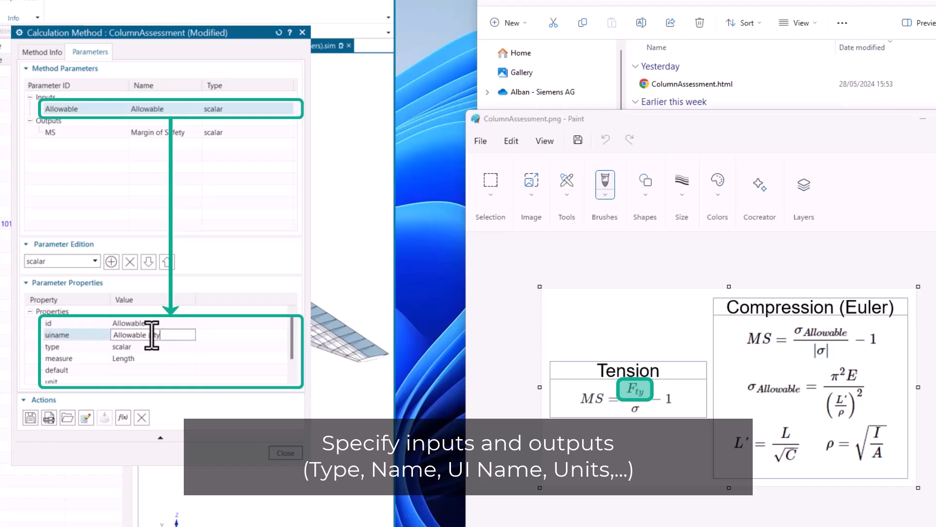
pyautogui.click(152, 360)
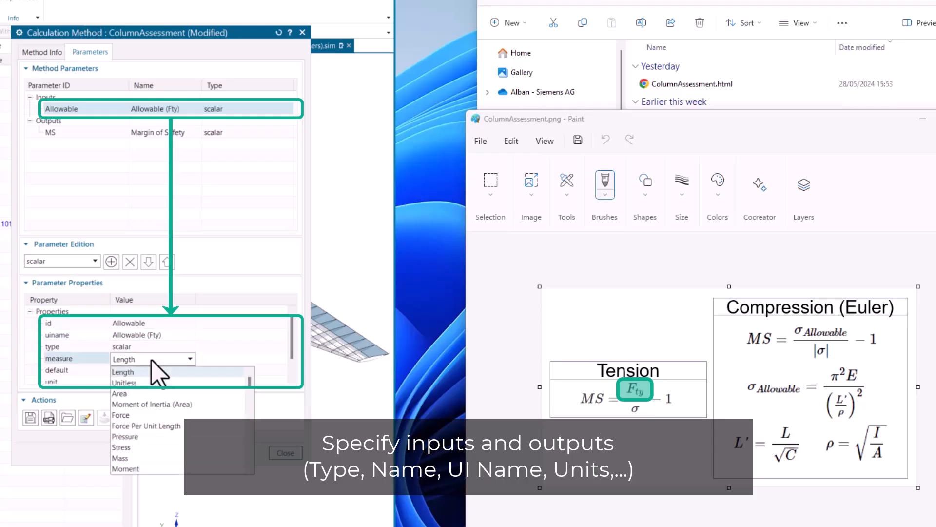
pyautogui.click(143, 448)
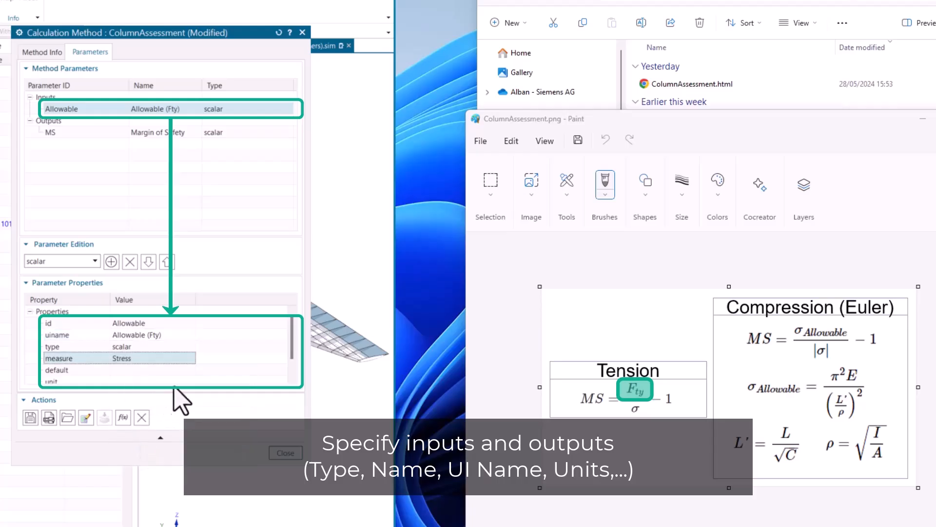
# Add a scalar input with ID Young, UI name "Young's Modulus (E)" and measure Stress
pyautogui.click(111, 262)
pyautogui.click(125, 324)
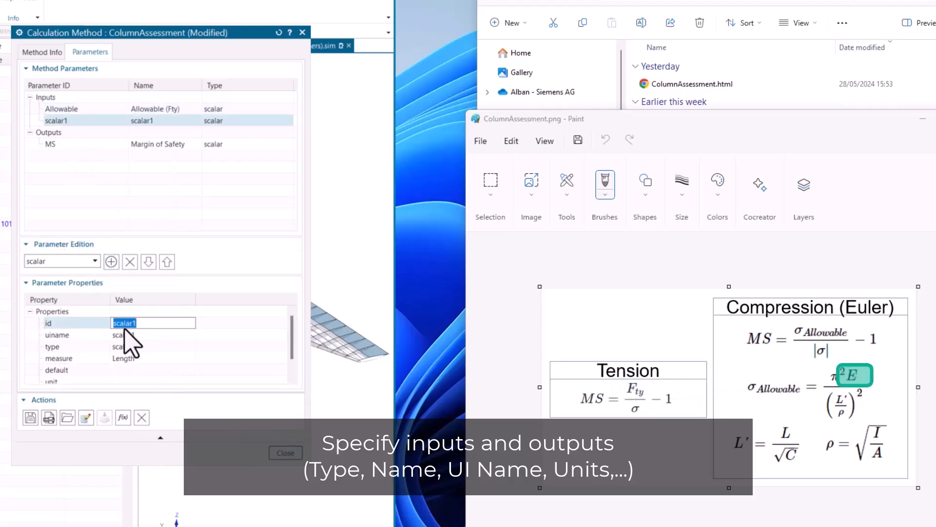
pyautogui.click(128, 336)
pyautogui.write("Young's")
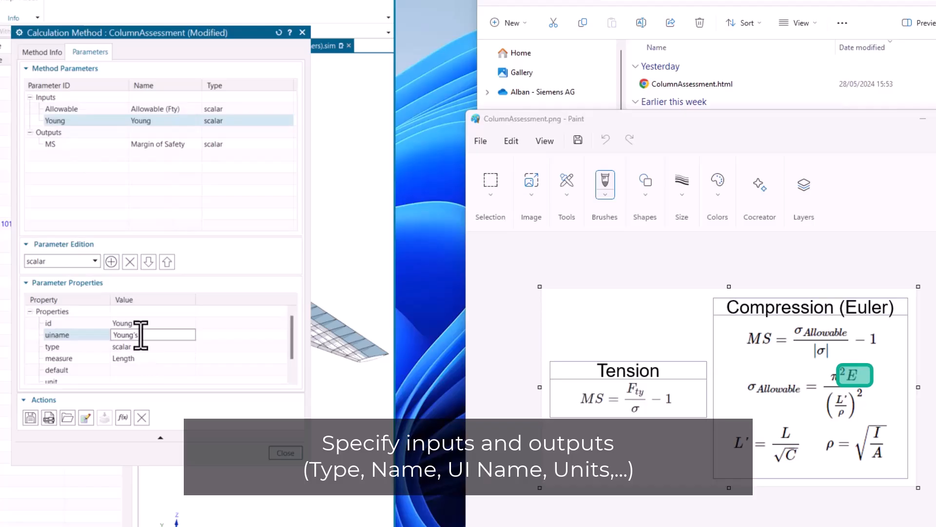
pyautogui.write(' Modulus (E)')
pyautogui.click(146, 358)
pyautogui.click(151, 460)
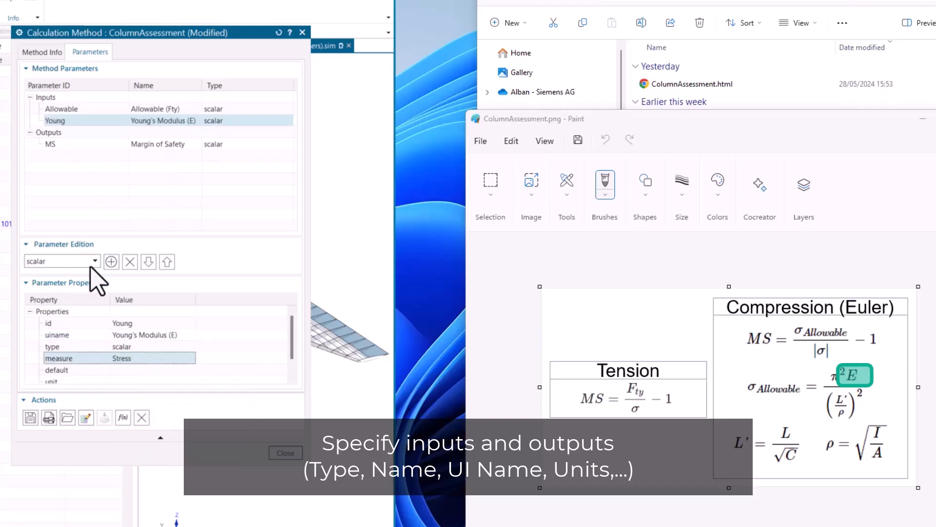
# Add a scalar input with ID Area, UI name "Area (A)" and measure Area
pyautogui.click(112, 263)
pyautogui.click(119, 324)
pyautogui.write('Area')
pyautogui.click(135, 338)
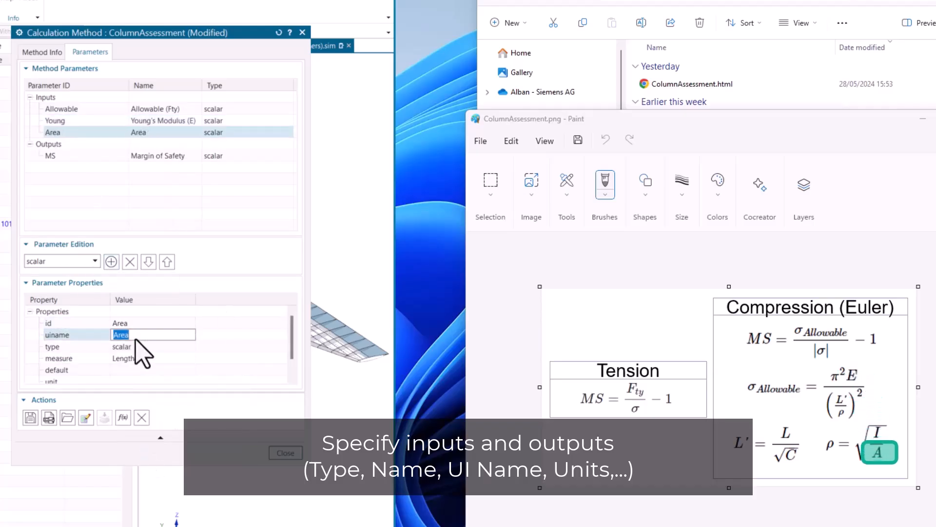
pyautogui.write('Area (A)')
pyautogui.click(146, 358)
pyautogui.click(142, 456)
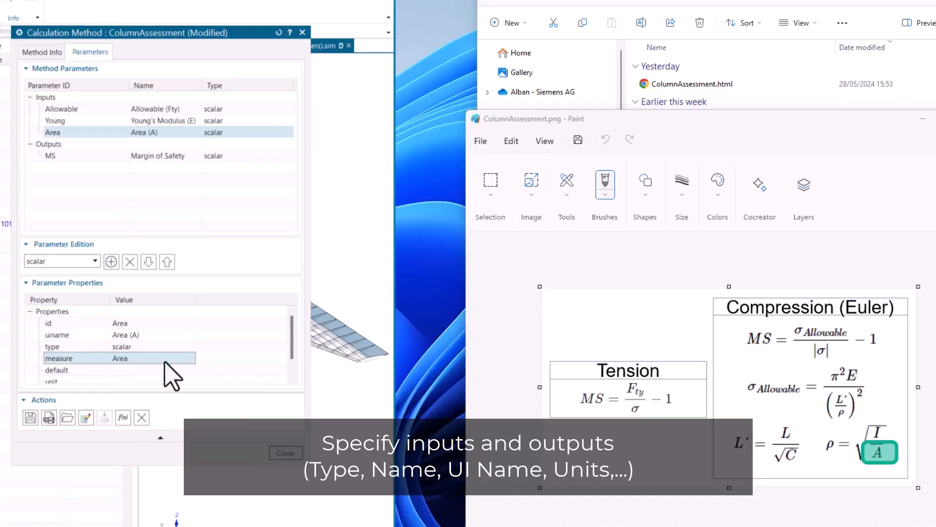
# Add a scalar input with ID BendingInertia and UI name "Bending Inertia (I)", and choose its measure
pyautogui.click(112, 262)
pyautogui.click(148, 323)
pyautogui.write('BendingInertia')
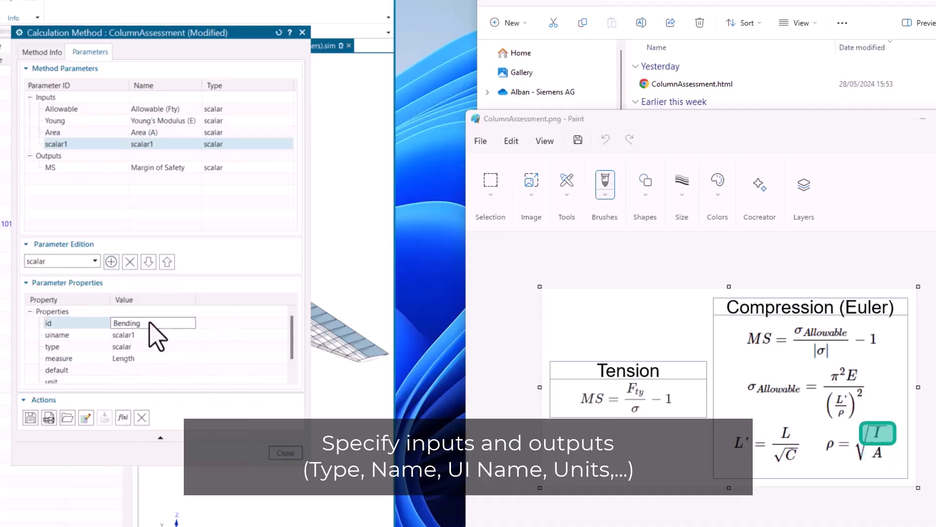
pyautogui.click(139, 335)
pyautogui.click(141, 336)
pyautogui.click(175, 336)
pyautogui.write('(I)')
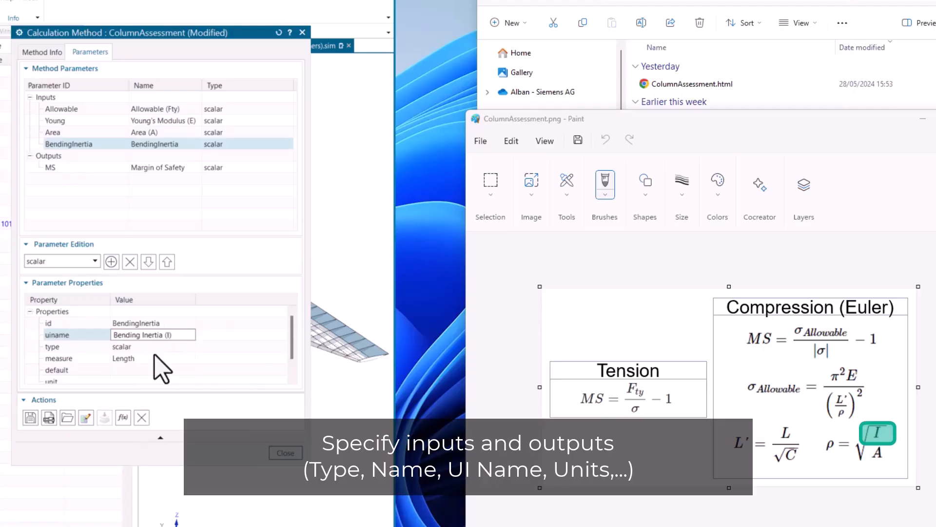
pyautogui.click(153, 358)
pyautogui.click(146, 439)
# Add another scalar input and open C.png in Paint beside the formulas to check the end fixity cases
pyautogui.click(113, 260)
pyautogui.click(707, 4)
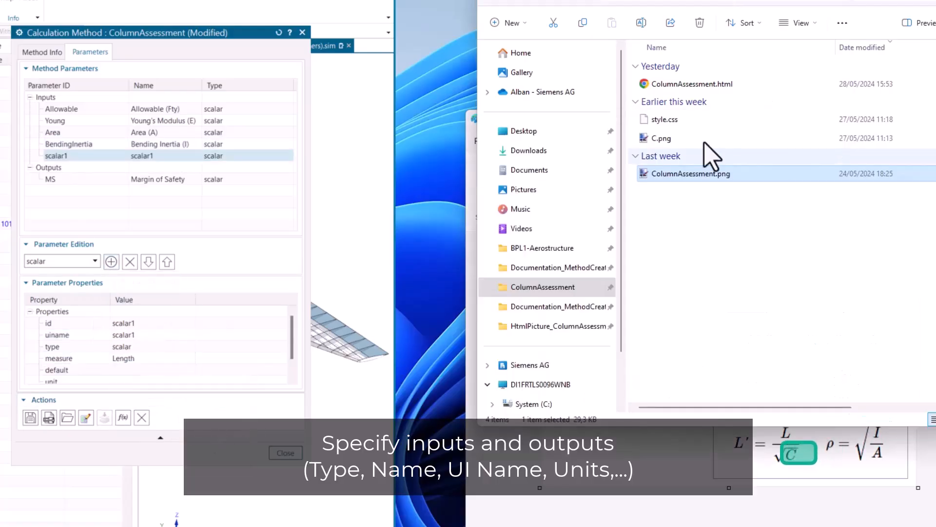
pyautogui.rightClick(690, 137)
pyautogui.moveTo(779, 200)
pyautogui.click(593, 190)
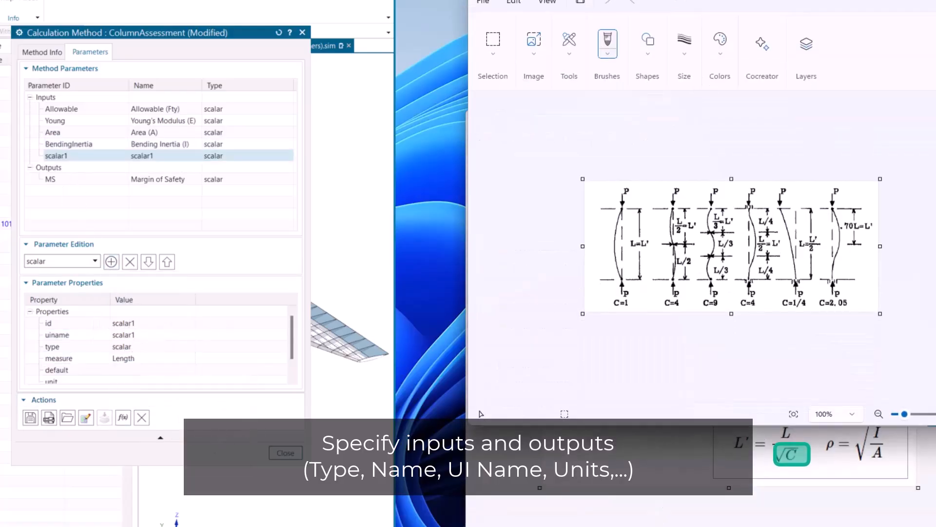
pyautogui.moveTo(689, 426); pyautogui.dragTo(689, 268)
pyautogui.click(703, 468)
pyautogui.click(807, 38)
# Set the new scalar input's ID to EndFixity and its UI name to "End Fixity (C)"
pyautogui.doubleClick(128, 324)
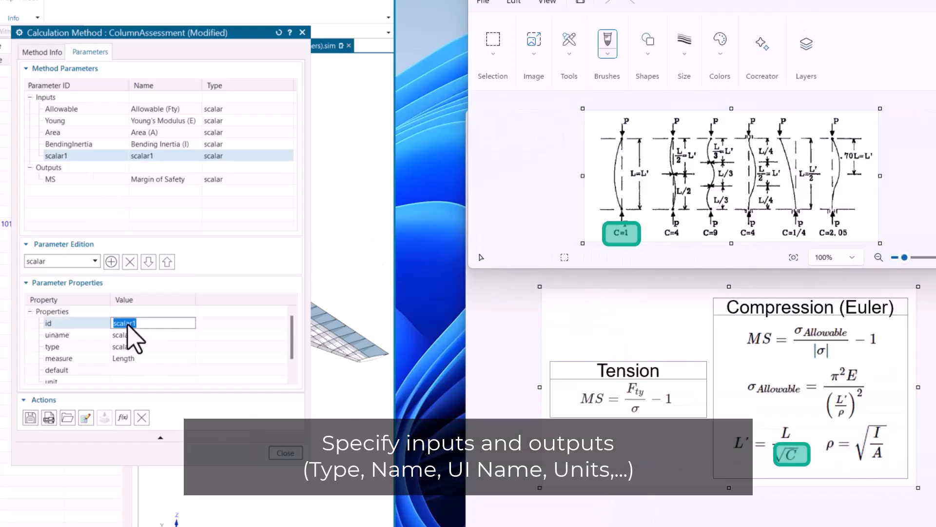
pyautogui.write('EndFixity')
pyautogui.click(144, 336)
pyautogui.doubleClick(144, 336)
pyautogui.click(126, 335)
pyautogui.click(167, 336)
pyautogui.write('(C)')
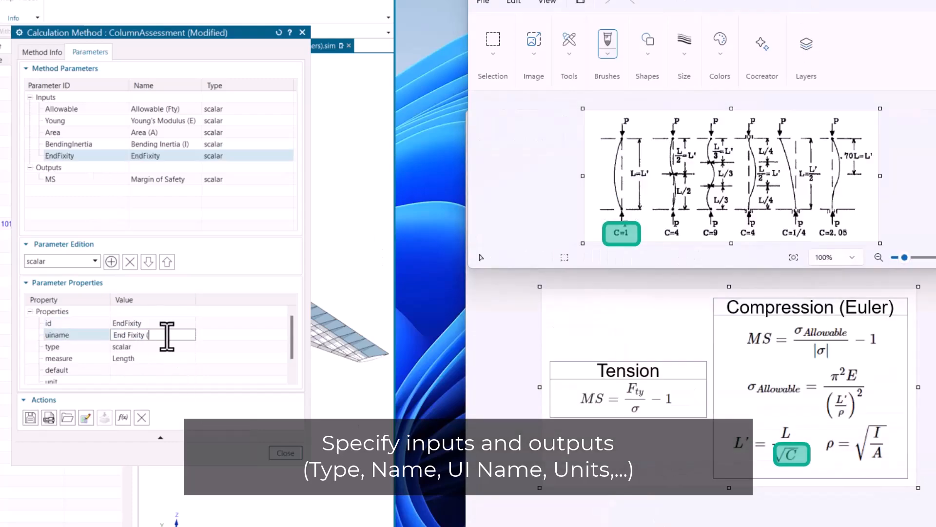
# Set the EndFixity input's measure to Unitless and its default value to 1.0
pyautogui.doubleClick(153, 359)
pyautogui.click(136, 372)
pyautogui.click(131, 371)
pyautogui.doubleClick(130, 370)
pyautogui.write('1.0')
pyautogui.doubleClick(118, 358)
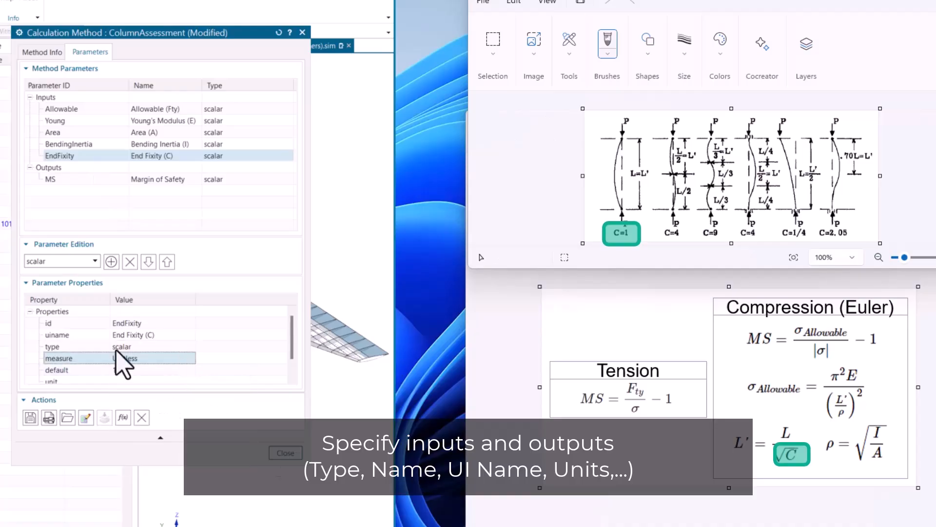
# Add a scalar input with ID Length and UI name "Length (L)", keeping Length as its measure
pyautogui.click(94, 261)
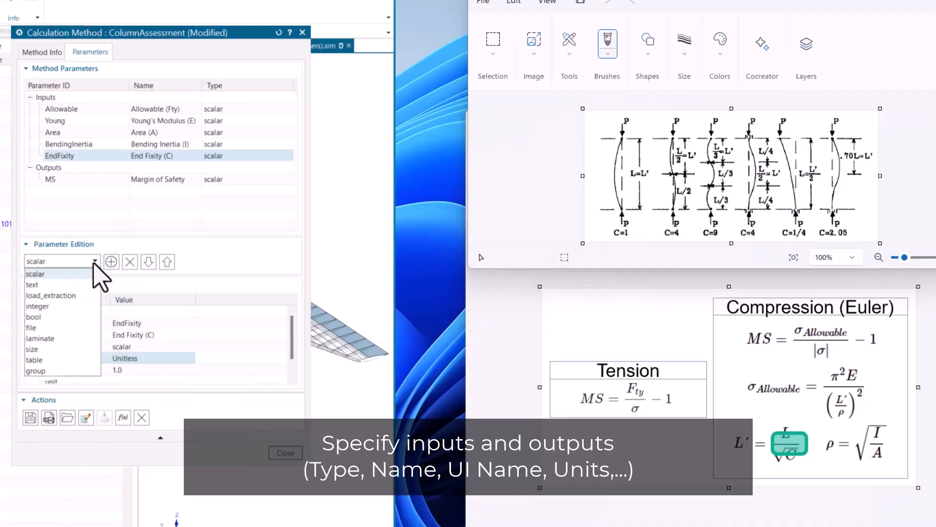
pyautogui.click(53, 273)
pyautogui.click(130, 357)
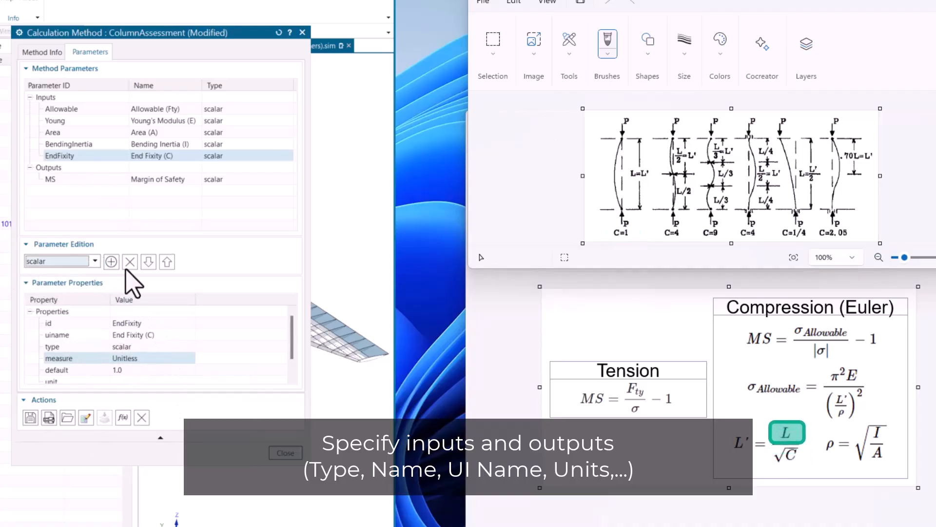
pyautogui.click(114, 262)
pyautogui.doubleClick(135, 324)
pyautogui.write('Length')
pyautogui.click(140, 337)
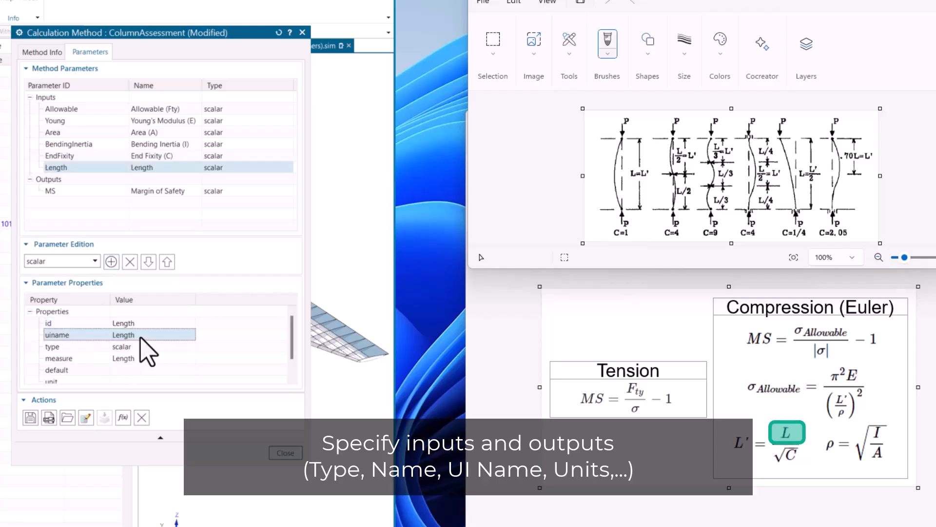
pyautogui.doubleClick(139, 336)
pyautogui.click(140, 336)
pyautogui.write('(L)')
pyautogui.doubleClick(149, 358)
pyautogui.click(149, 337)
# Move the Length input above EndFixity in the parameter order
pyautogui.click(146, 168)
pyautogui.click(167, 262)
pyautogui.click(137, 168)
# Add a load_extraction input parameter and set its ID to Stress
pyautogui.click(95, 261)
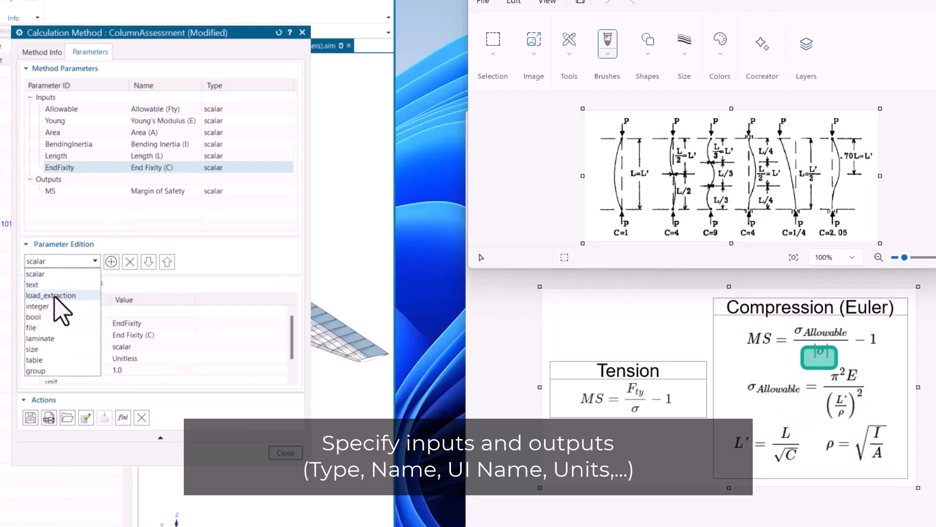
pyautogui.click(54, 295)
pyautogui.click(111, 262)
pyautogui.doubleClick(128, 324)
pyautogui.write('Stress')
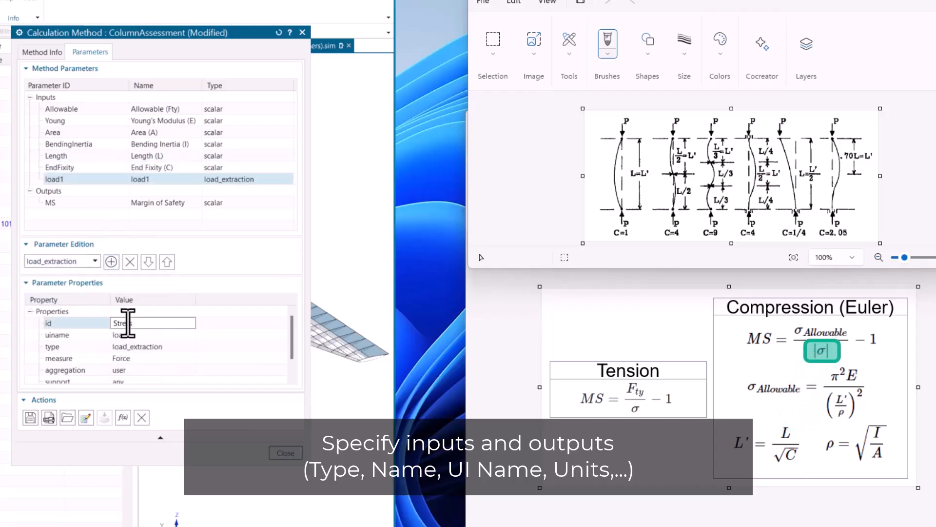
# Set the Stress input's UI name to "Stress (Sigma)" and choose its measure
pyautogui.click(140, 335)
pyautogui.doubleClick(132, 335)
pyautogui.write('(Sigma')
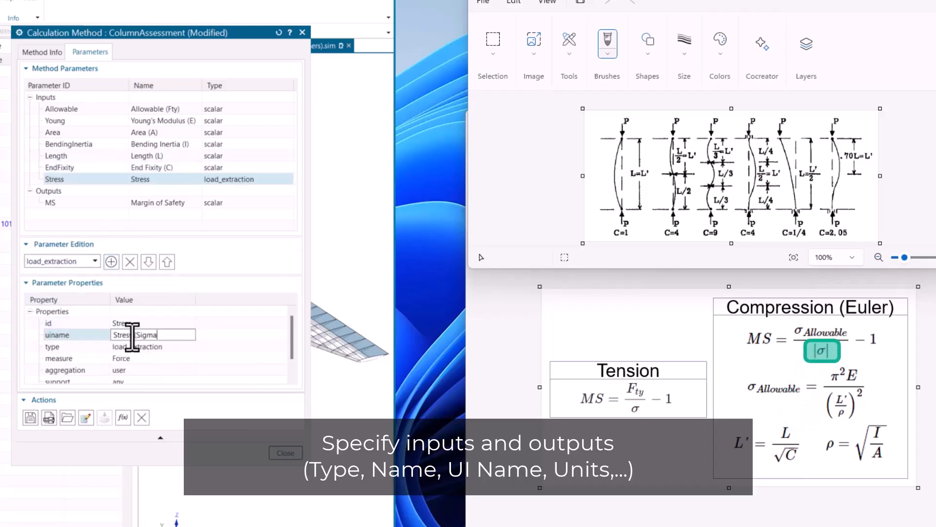
pyautogui.write(')')
pyautogui.doubleClick(145, 358)
pyautogui.click(147, 404)
pyautogui.scroll(-1, 197, 344)
# Add a scalar output parameter alongside MS and set its ID to EulerStressAllowable
pyautogui.click(63, 203)
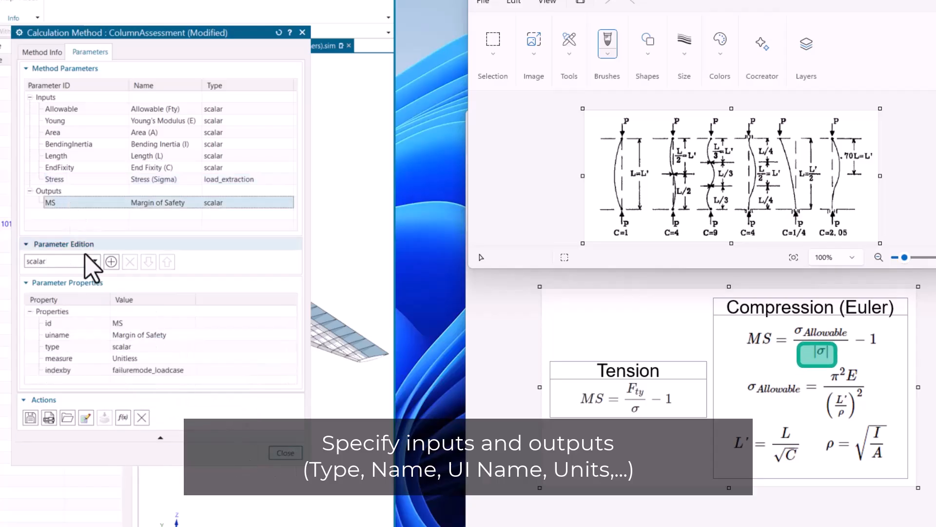
pyautogui.click(95, 261)
pyautogui.click(43, 271)
pyautogui.click(111, 262)
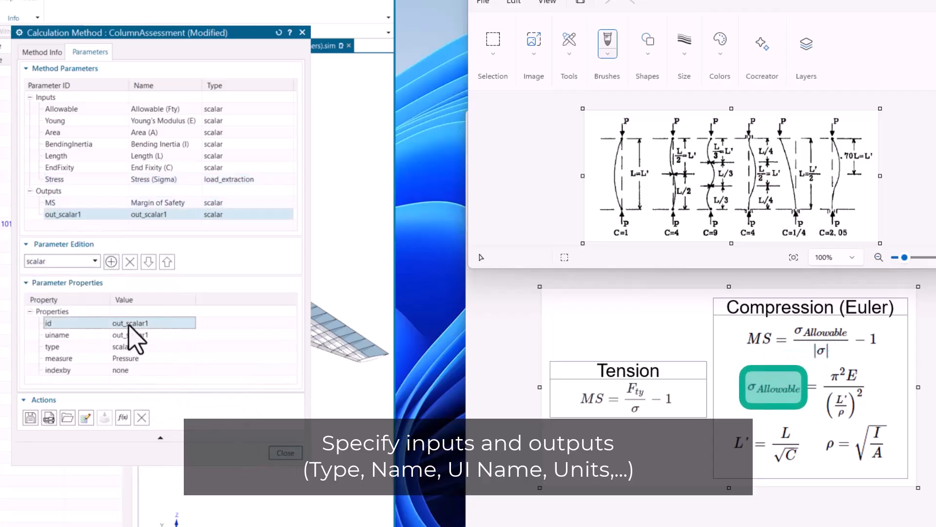
pyautogui.doubleClick(130, 324)
pyautogui.write('EulerStressAllowa')
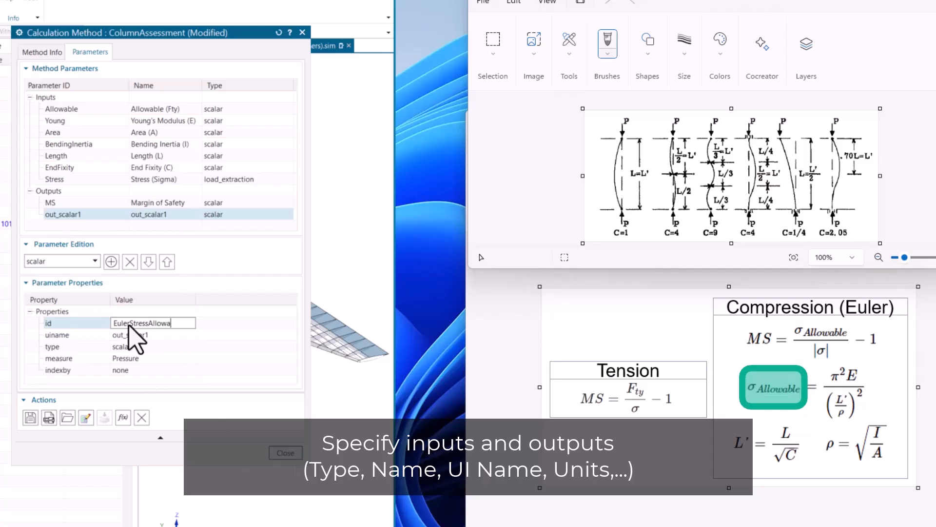
pyautogui.write('ble')
pyautogui.press('Return')
# Set the EulerStressAllowable output's UI name to "Euler Stress Allowable (Sigma)" and its measure to Stress
pyautogui.doubleClick(132, 336)
pyautogui.write('Euler Stress Allowable')
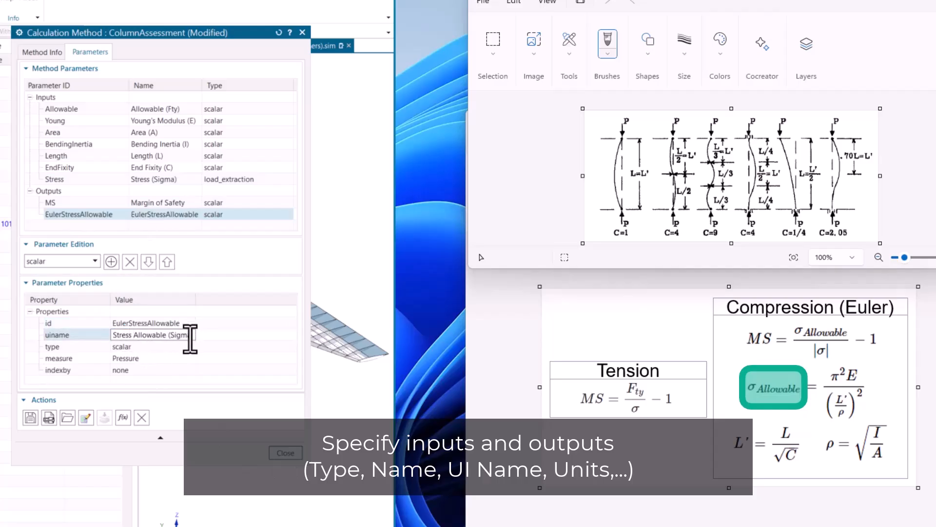
pyautogui.write(')')
pyautogui.click(163, 336)
pyautogui.press('BackSpace')
pyautogui.write('llowable')
pyautogui.doubleClick(145, 359)
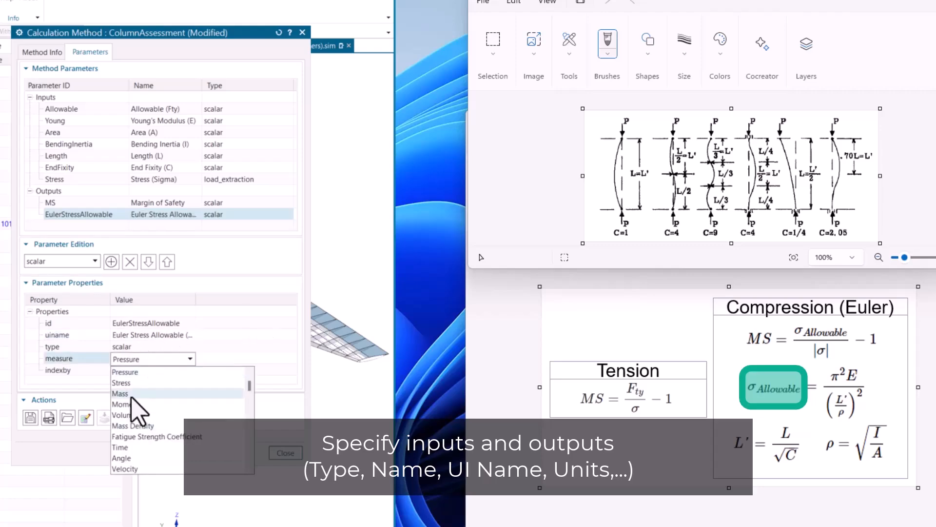
pyautogui.click(132, 384)
# Index the EulerStressAllowable output by failuremode and save the method to generate its template files
pyautogui.doubleClick(150, 372)
pyautogui.click(131, 394)
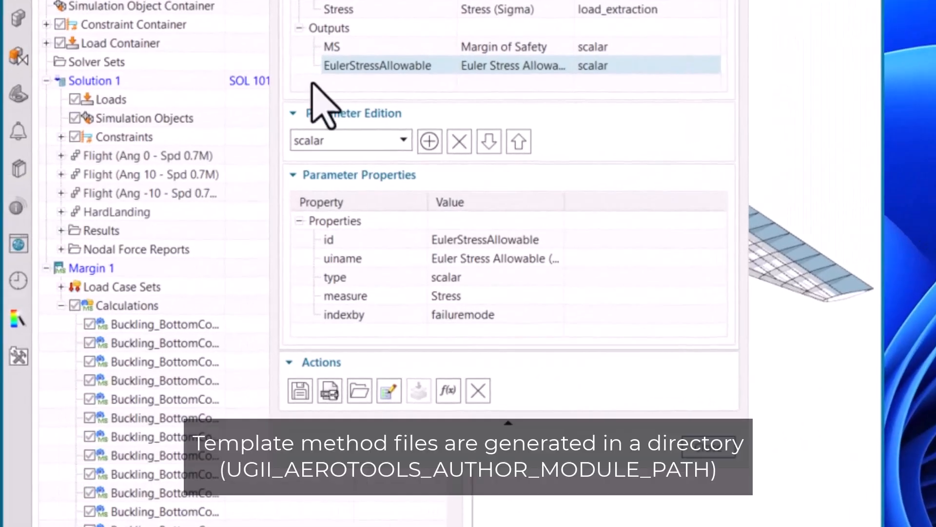
pyautogui.click(300, 391)
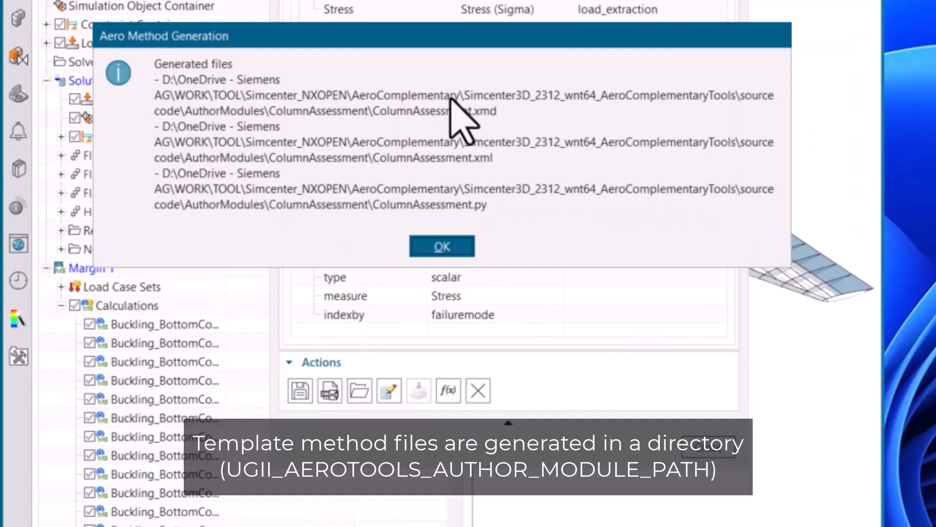
pyautogui.click(449, 249)
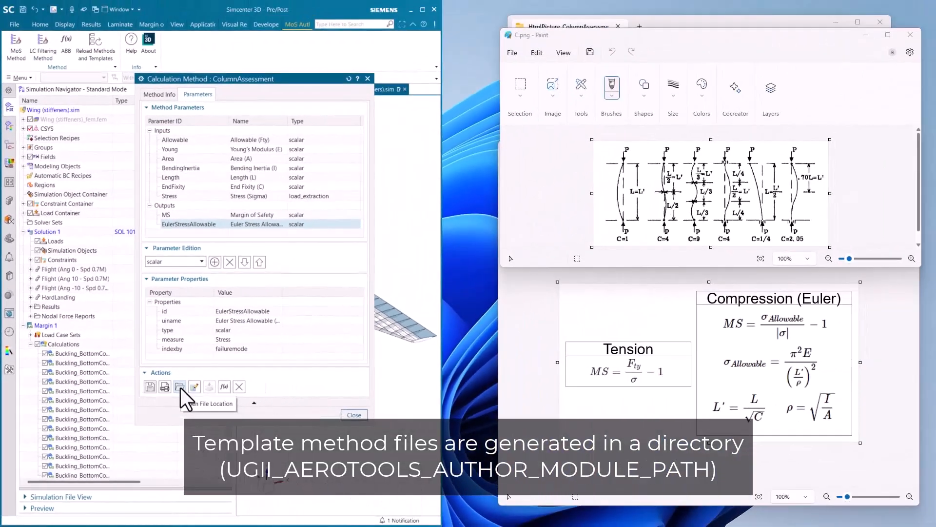
# Open the ColumnAssessment method's file location and bring the HtmlPicture_ColumnAssessment documentation folder into view beside it
pyautogui.click(180, 387)
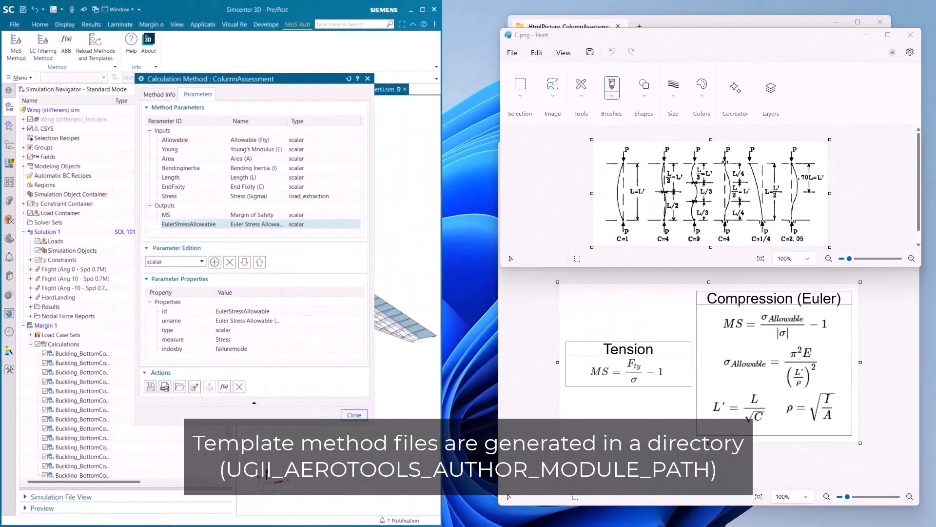
pyautogui.moveTo(209, 255); pyautogui.dragTo(366, 89)
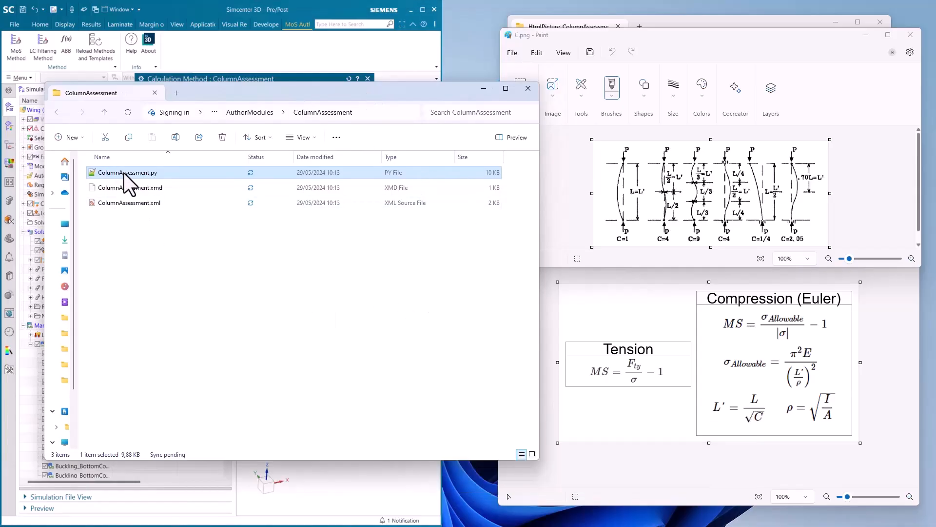
pyautogui.click(866, 34)
pyautogui.click(892, 146)
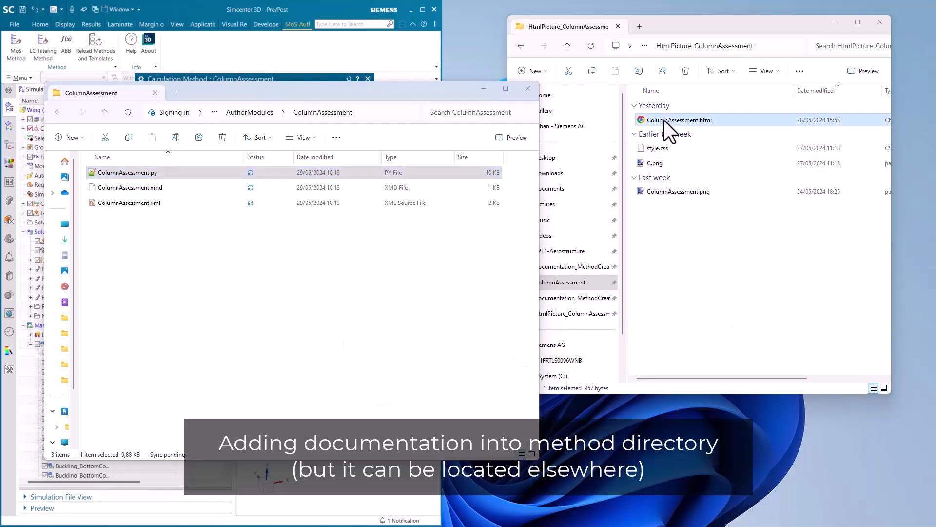
# Copy ColumnAssessment.html, style.css, C.png and ColumnAssessment.png from HtmlPicture_ColumnAssessment into the ColumnAssessment method folder
pyautogui.moveTo(664, 121); pyautogui.dragTo(661, 208)
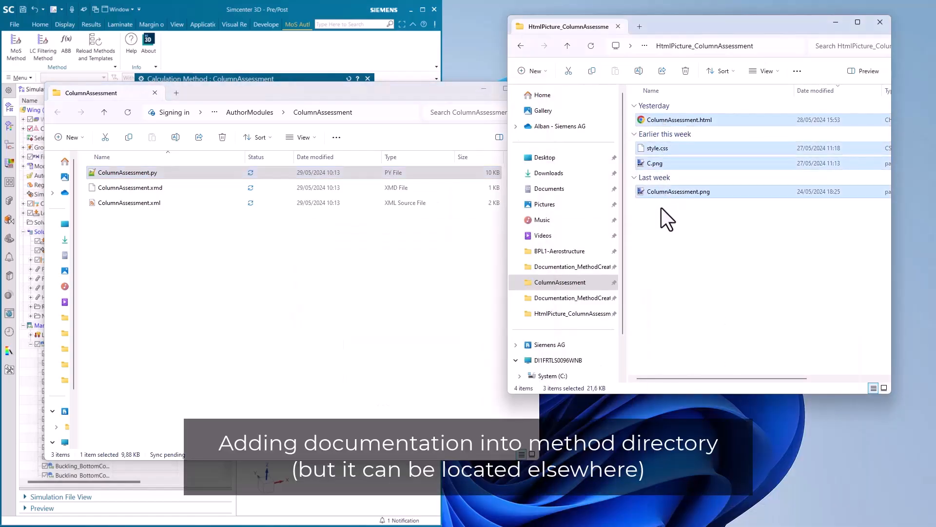
pyautogui.rightClick(673, 193)
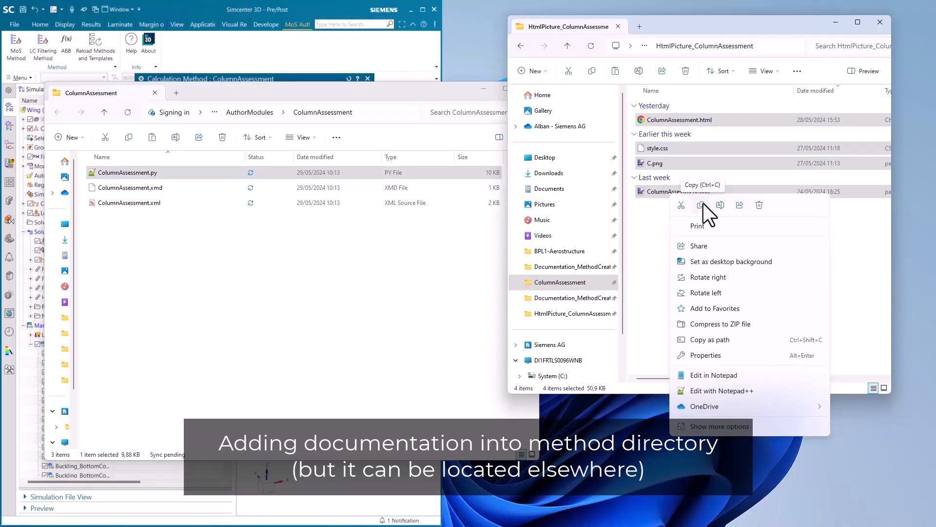
pyautogui.click(704, 203)
pyautogui.click(180, 255)
pyautogui.rightClick(171, 253)
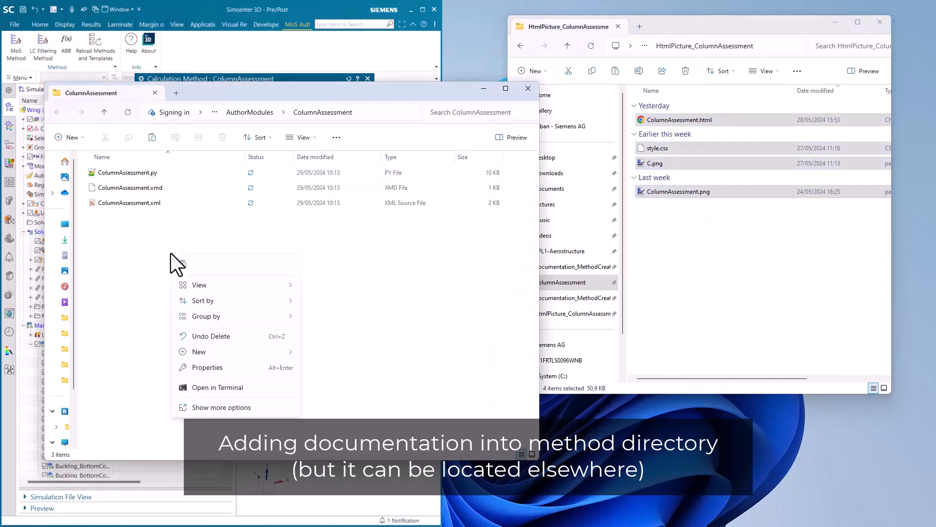
pyautogui.click(182, 265)
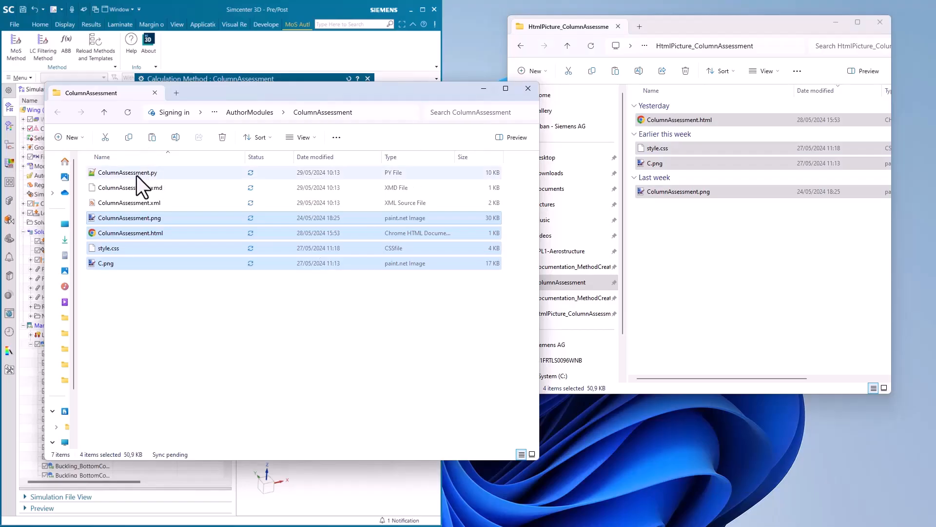
# Open the generated ColumnAssessment.py template for editing in Notepad++
pyautogui.click(137, 175)
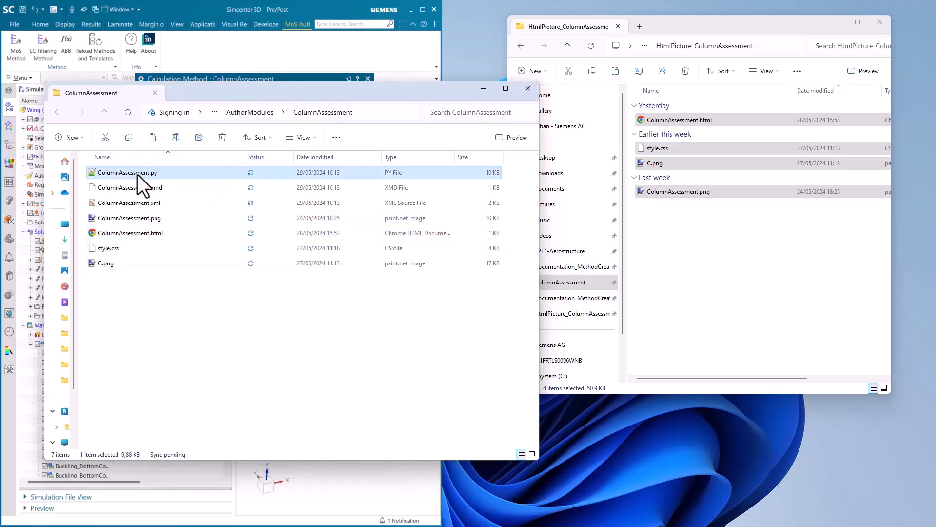
pyautogui.rightClick(110, 171)
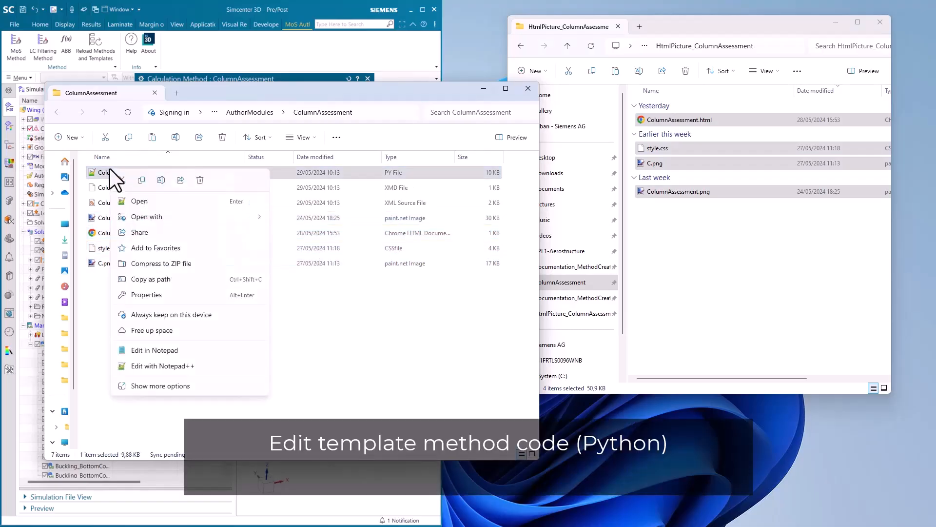
pyautogui.click(166, 366)
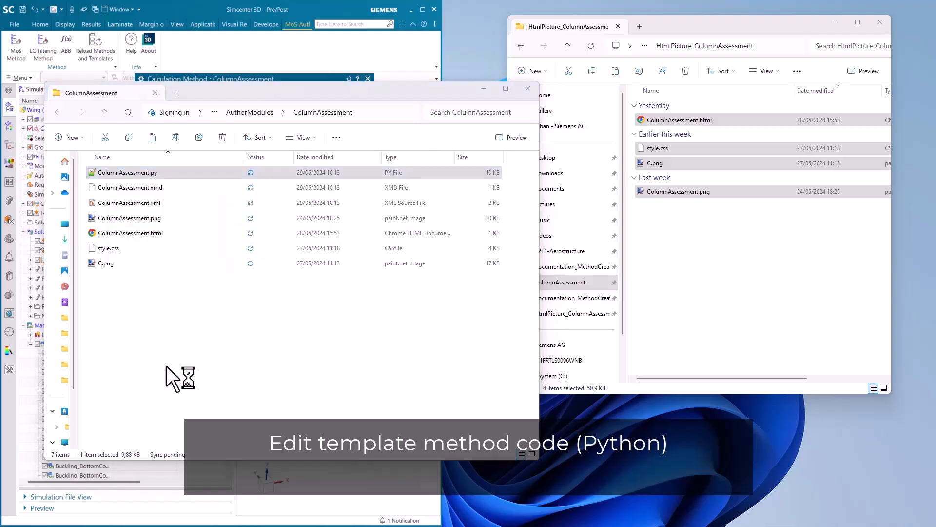
pyautogui.moveTo(472, 42); pyautogui.dragTo(365, 47)
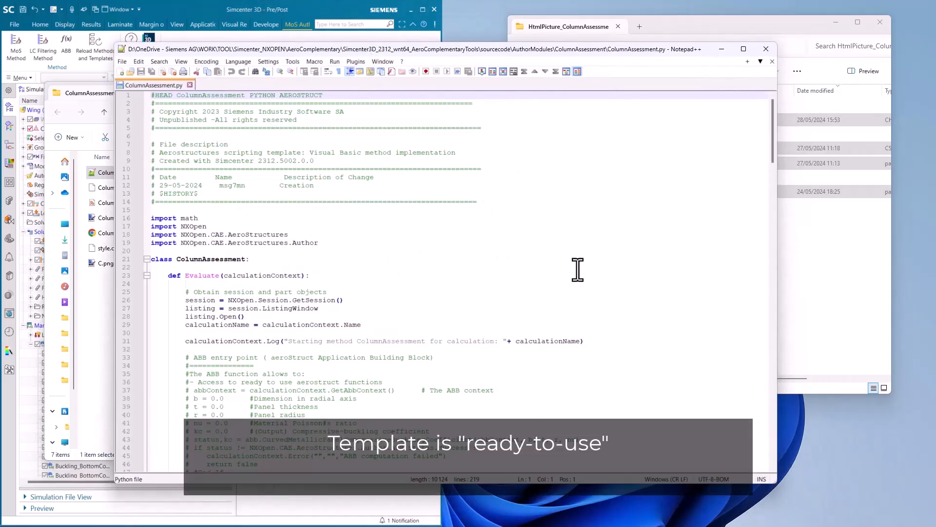
# Examine the template's failure modes, input parameters, output parameters and the section reserved for custom code
pyautogui.moveTo(774, 124); pyautogui.dragTo(794, 227)
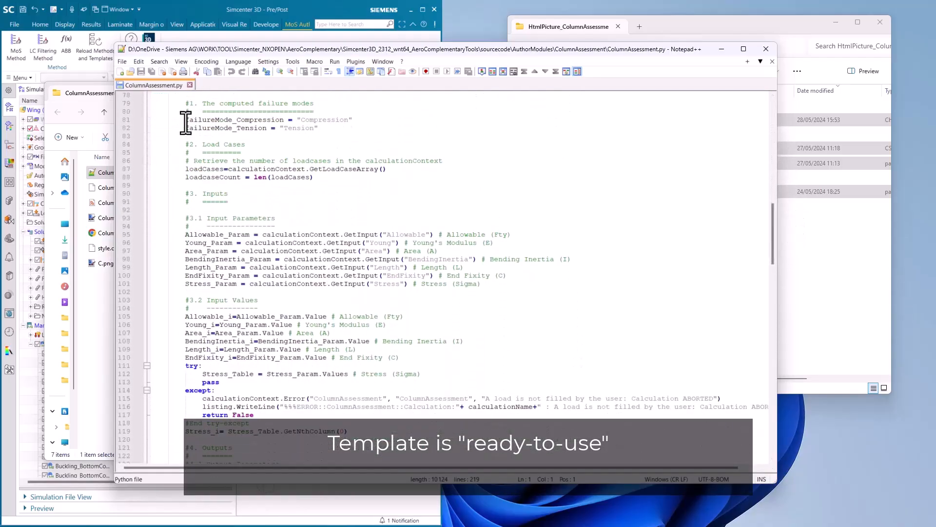
pyautogui.moveTo(186, 123); pyautogui.dragTo(375, 127)
pyautogui.moveTo(179, 234); pyautogui.dragTo(524, 287)
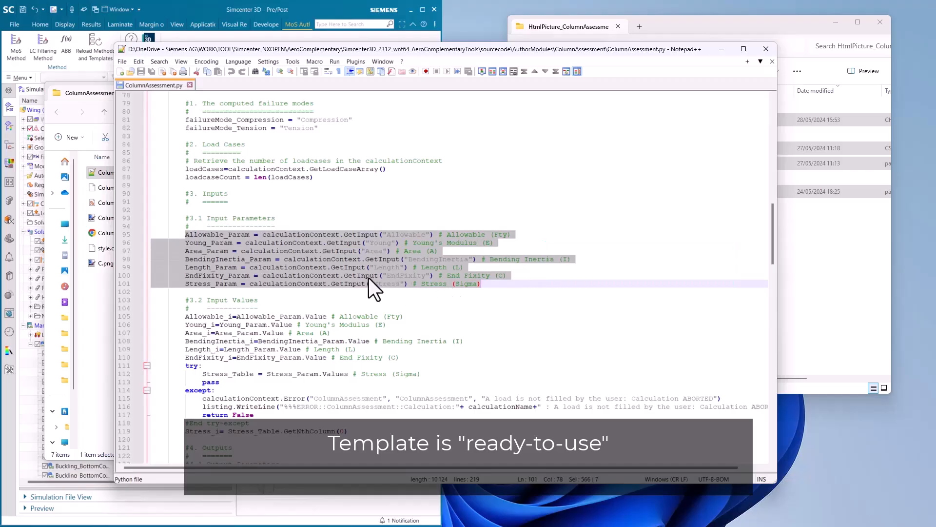
pyautogui.scroll(-9, 368, 278)
pyautogui.moveTo(182, 259); pyautogui.dragTo(725, 281)
pyautogui.click(446, 315)
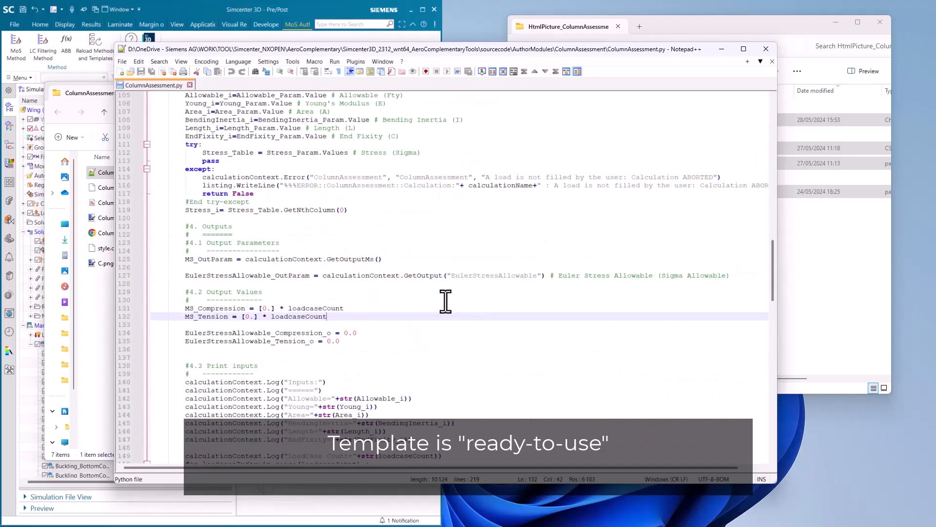
pyautogui.scroll(-8, 442, 293)
pyautogui.scroll(-4, 440, 292)
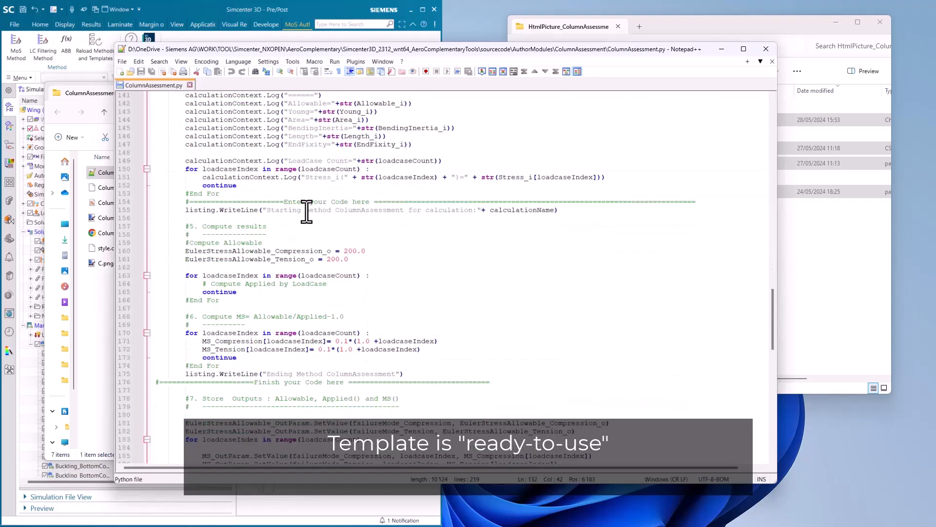
pyautogui.moveTo(284, 200); pyautogui.dragTo(312, 201)
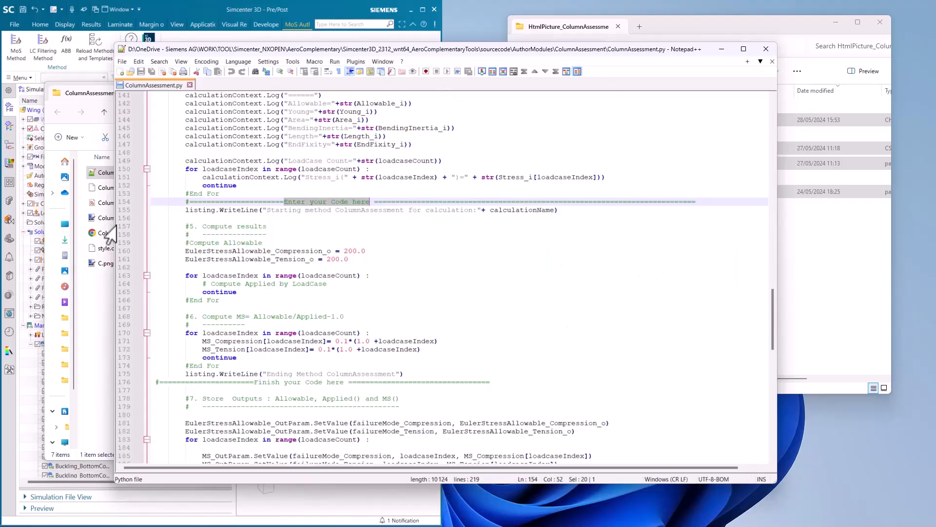
# Place the ColumnAssessment.py editor window beside Simcenter 3D and switch back to Simcenter 3D
pyautogui.moveTo(115, 224); pyautogui.dragTo(325, 217)
pyautogui.moveTo(460, 49); pyautogui.dragTo(591, 54)
pyautogui.click(308, 6)
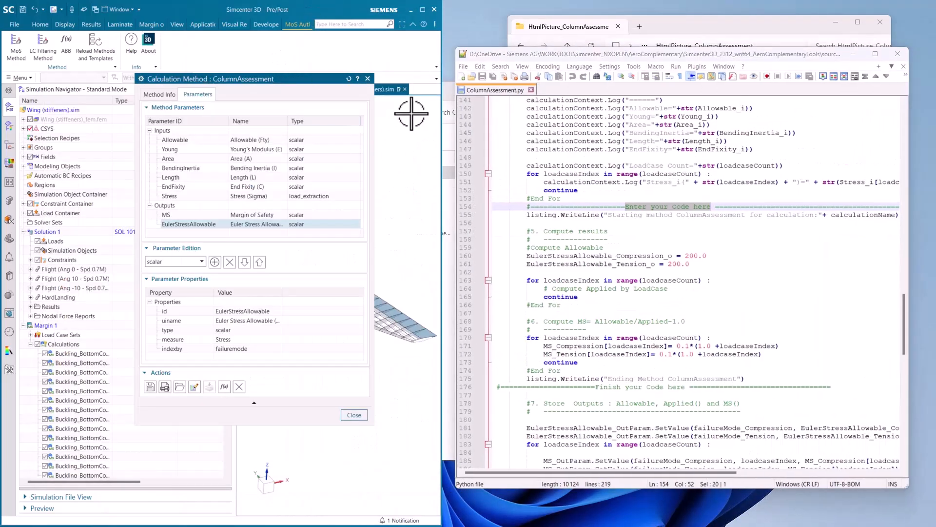
# Close the ColumnAssessment calculation method definition and reload the methods and templates
pyautogui.click(354, 415)
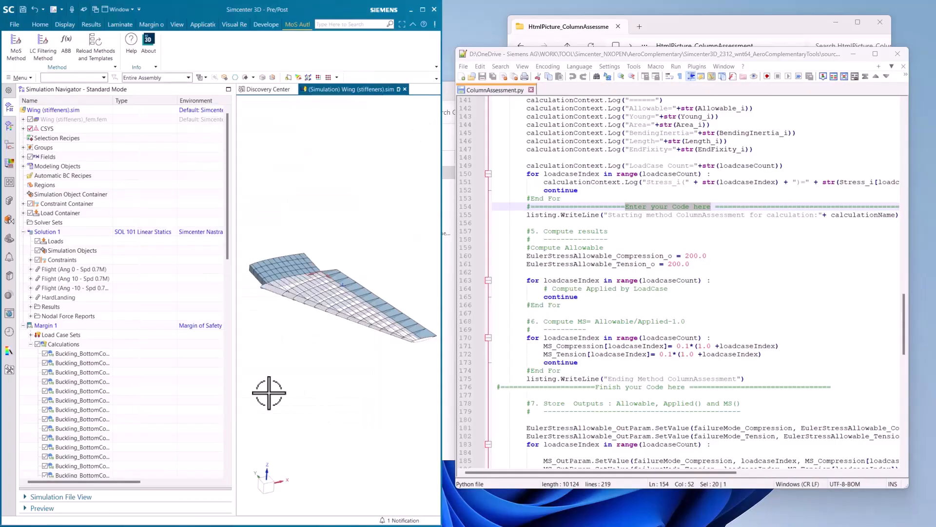
pyautogui.click(70, 343)
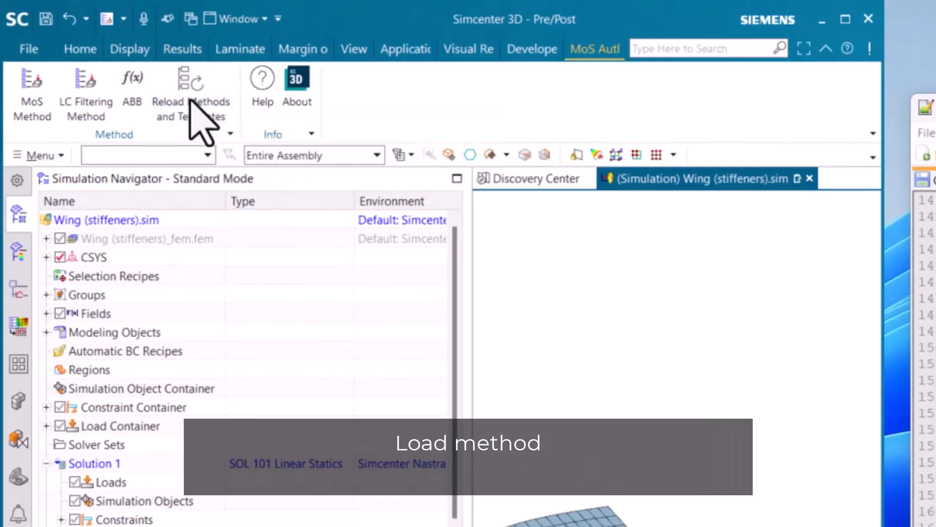
pyautogui.click(191, 100)
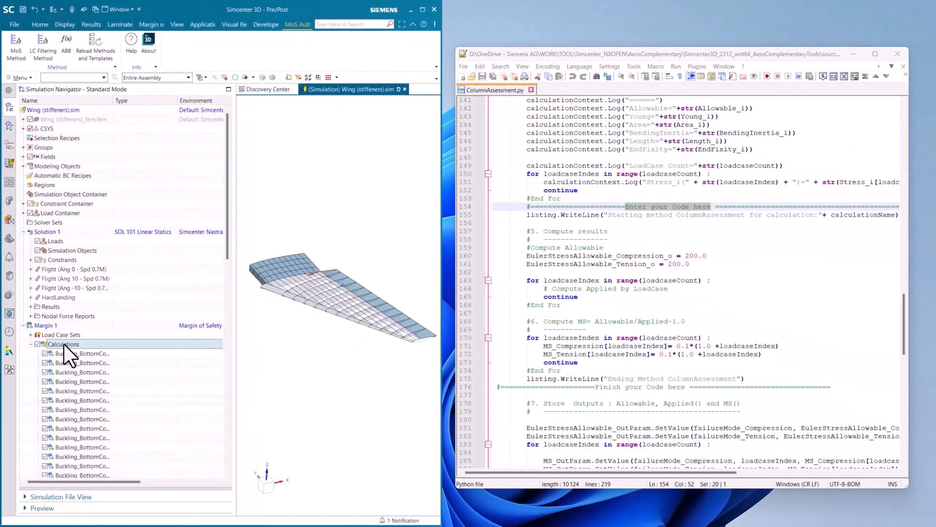
# Start a new calculation under Margin 1's Calculations and assign it the ColumnAssessment method from the User Examples
pyautogui.rightClick(63, 344)
pyautogui.click(90, 350)
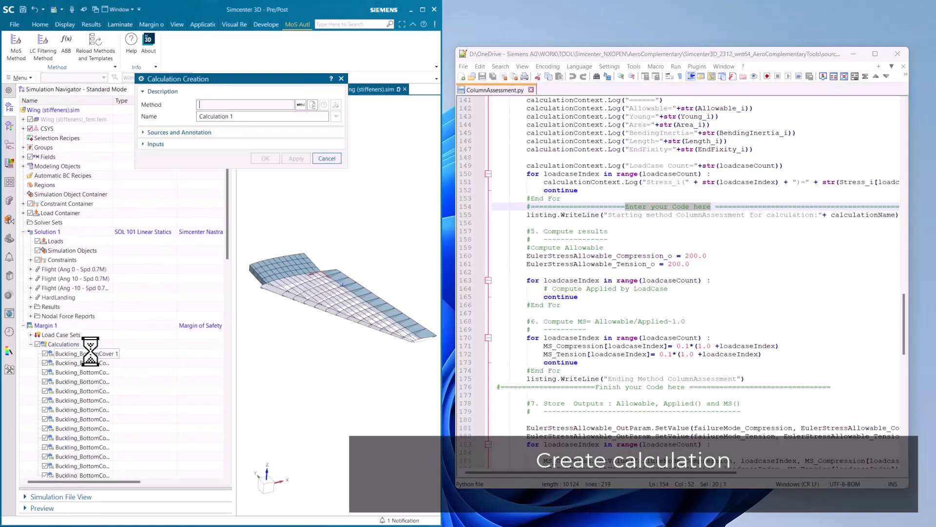
pyautogui.click(300, 104)
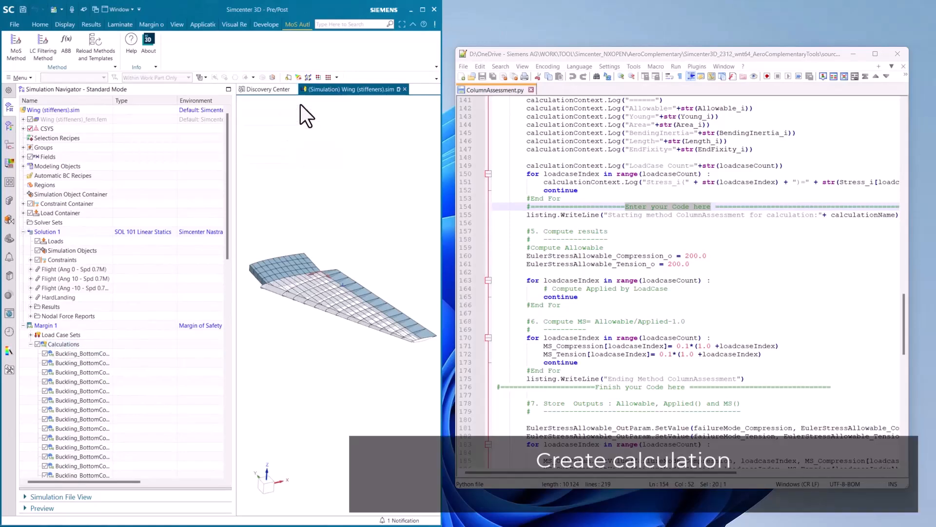
pyautogui.moveTo(299, 165); pyautogui.dragTo(300, 138)
pyautogui.click(200, 144)
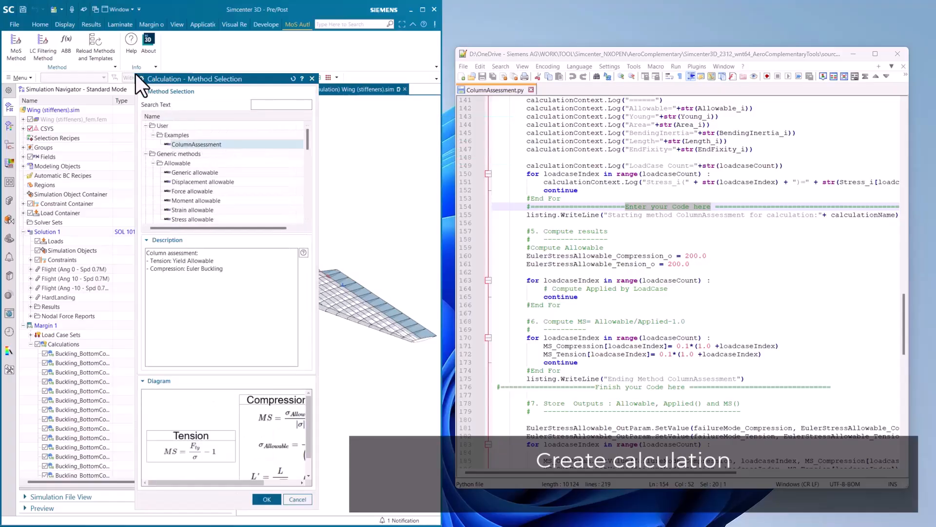
pyautogui.moveTo(135, 73); pyautogui.dragTo(78, 51)
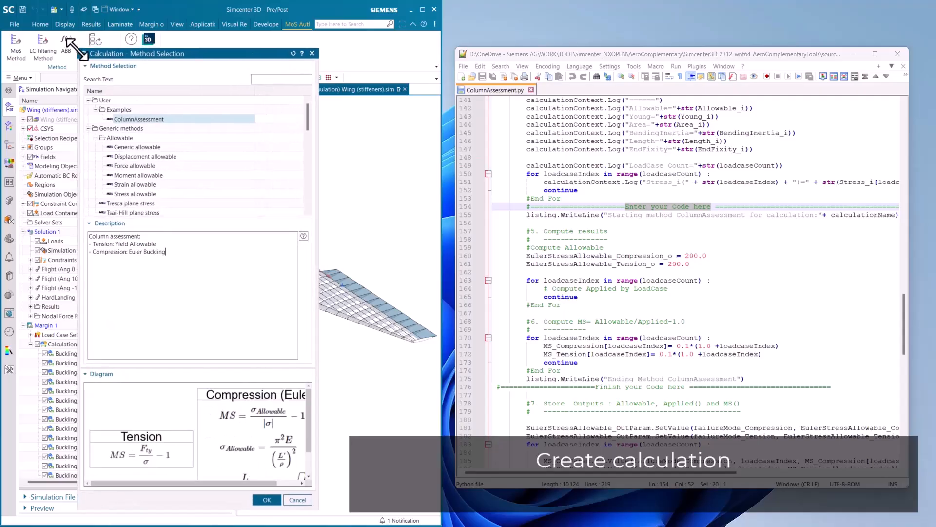
pyautogui.scroll(-2, 309, 434)
pyautogui.moveTo(270, 483); pyautogui.dragTo(293, 472)
pyautogui.click(269, 498)
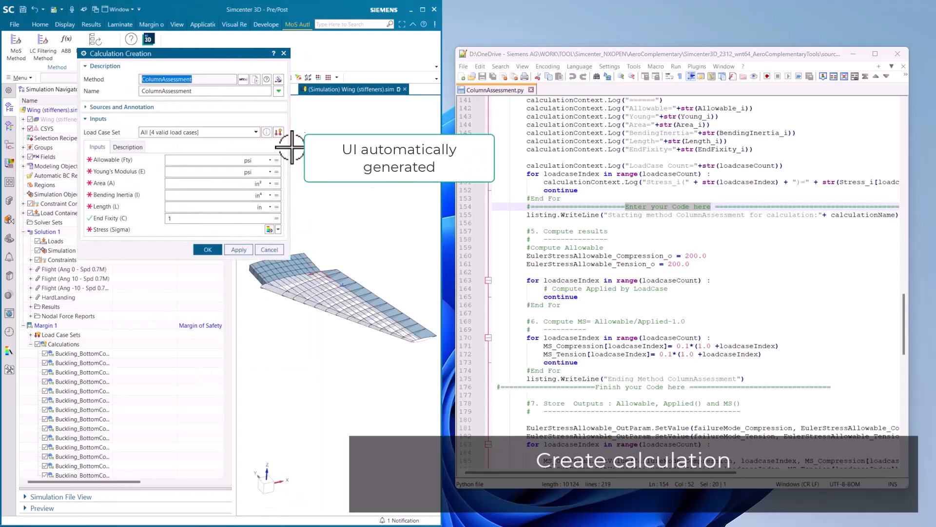
# View the ColumnAssessment method's HTML documentation and its formula diagram, closing both when finished
pyautogui.click(267, 78)
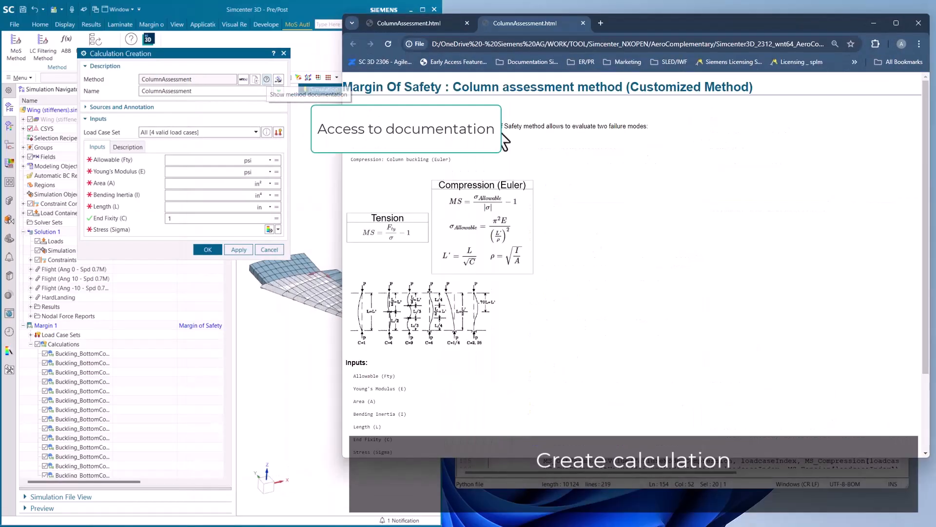
pyautogui.moveTo(925, 153); pyautogui.dragTo(929, 125)
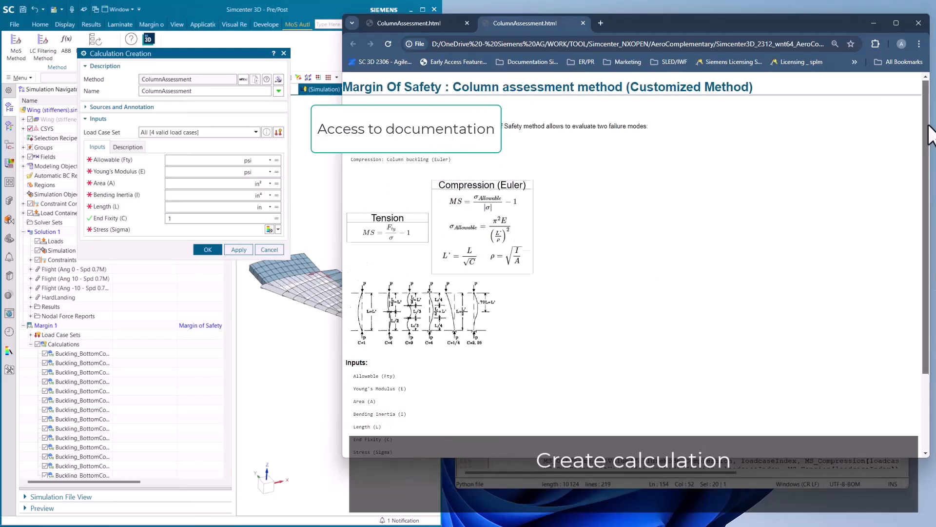
pyautogui.click(918, 23)
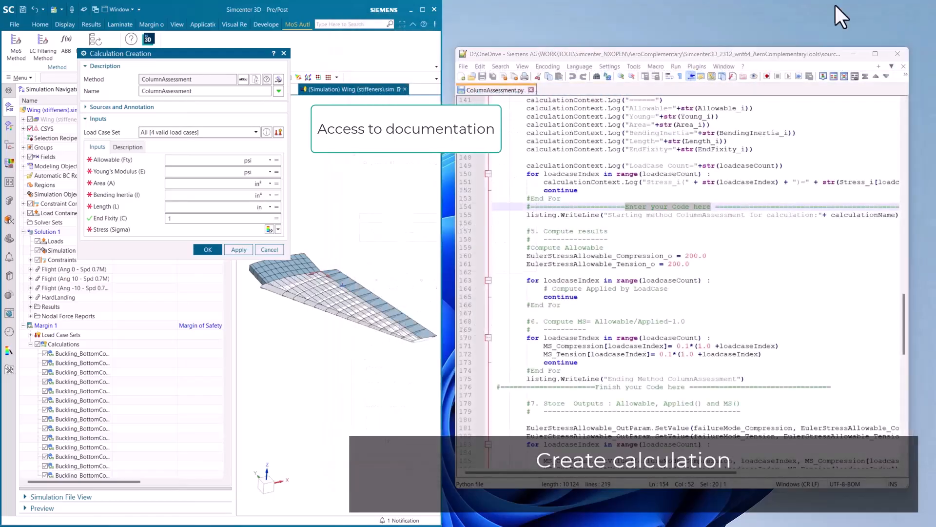
pyautogui.click(278, 79)
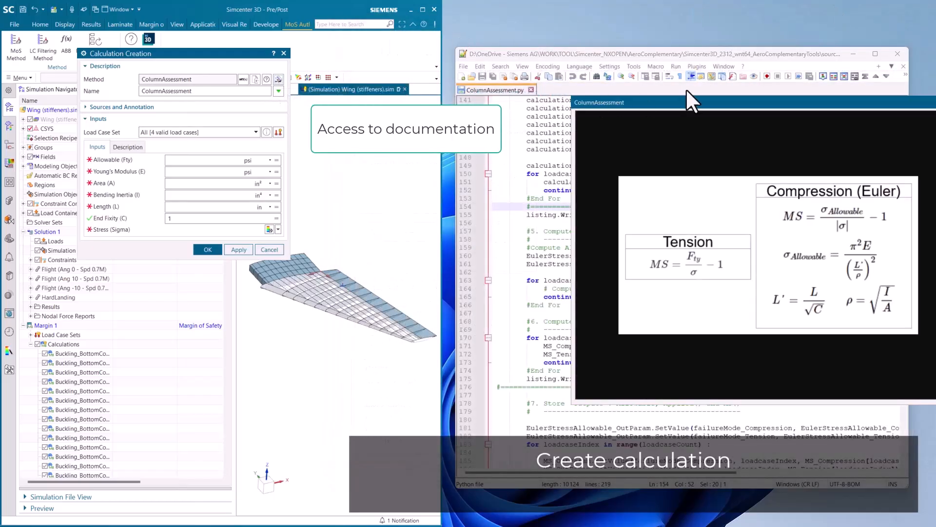
pyautogui.moveTo(685, 100); pyautogui.dragTo(600, 211)
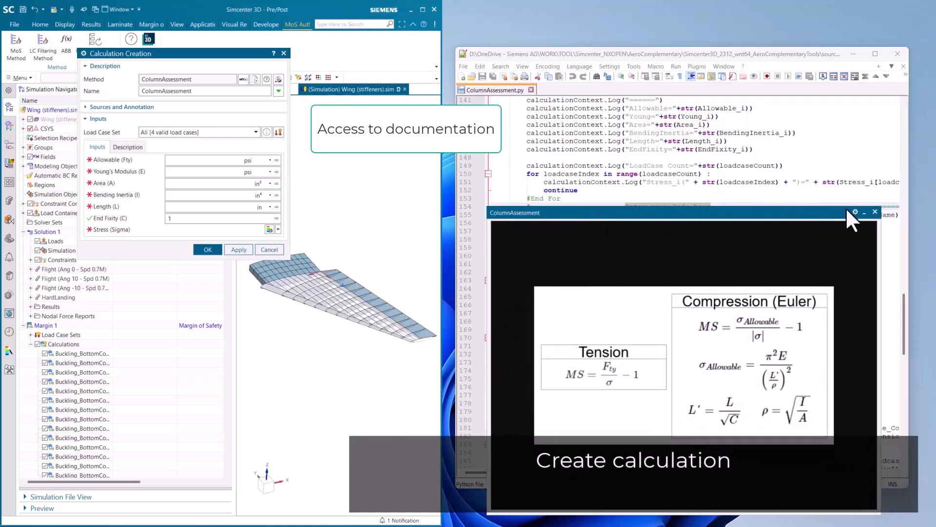
pyautogui.click(875, 211)
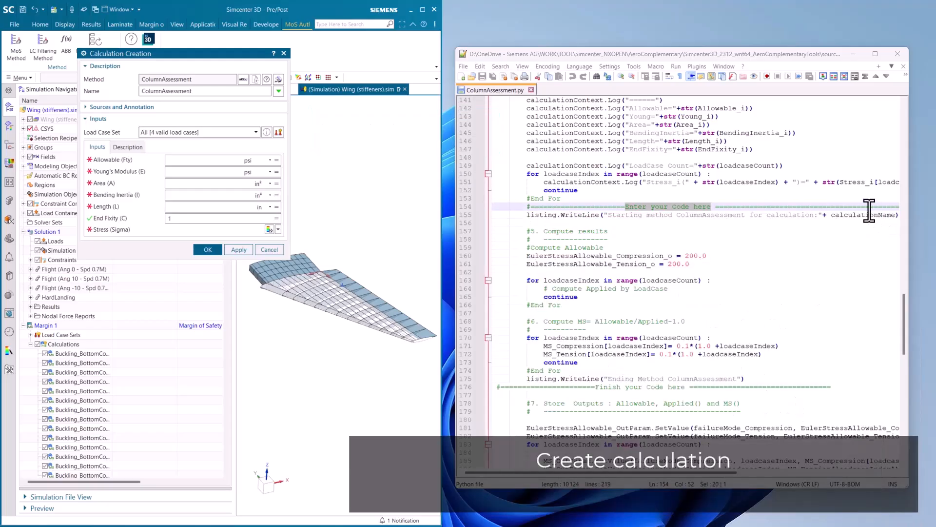
# Set the Allowable (Fty) input to the Yield Strength material property extracted from one polygon edge on the wing's lower skin grid
pyautogui.click(277, 160)
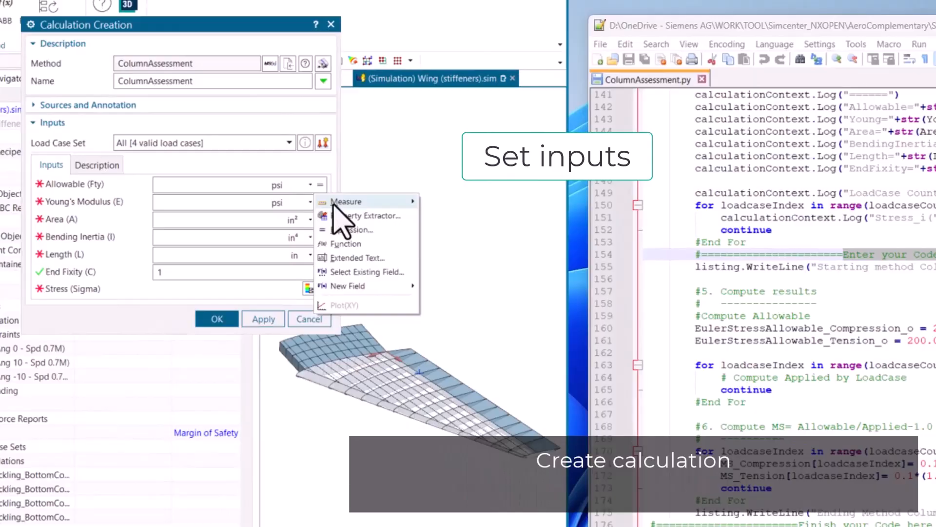
pyautogui.click(342, 216)
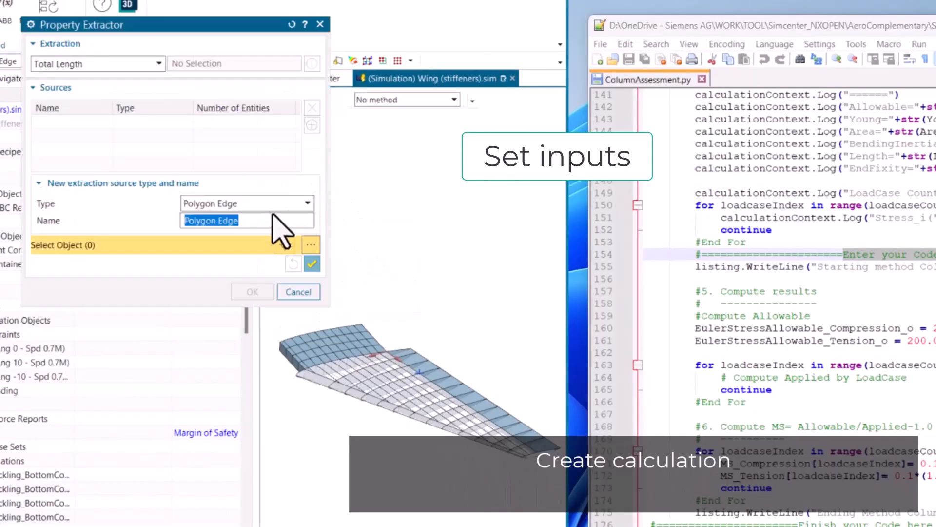
pyautogui.scroll(5, 389, 393)
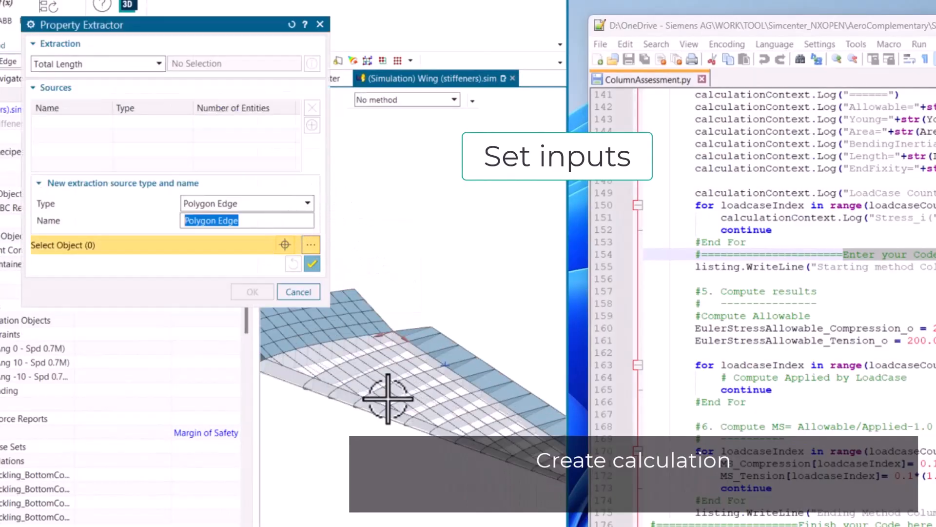
pyautogui.click(368, 399)
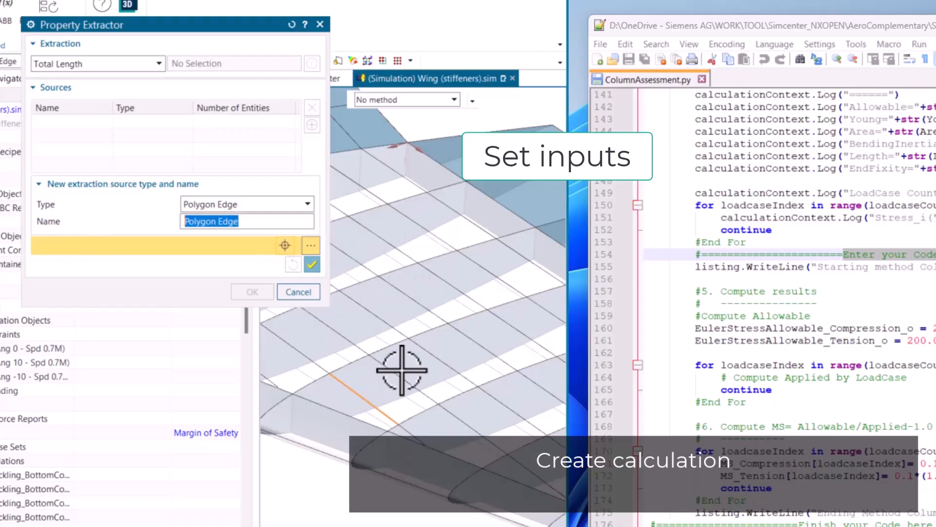
pyautogui.click(312, 265)
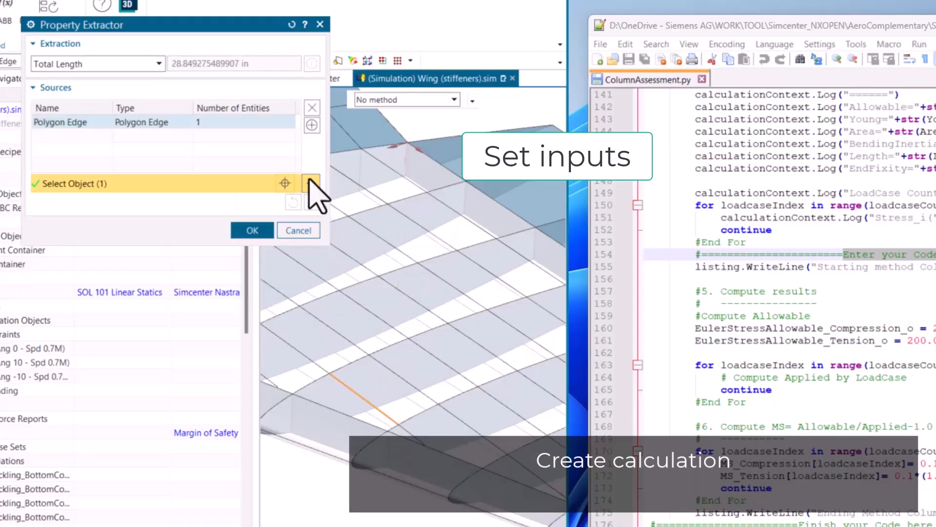
pyautogui.click(158, 63)
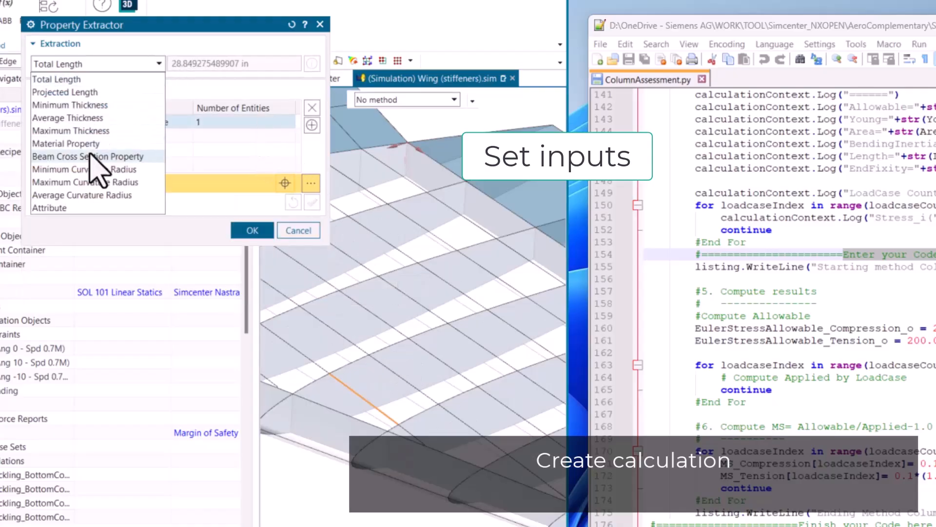
pyautogui.click(67, 144)
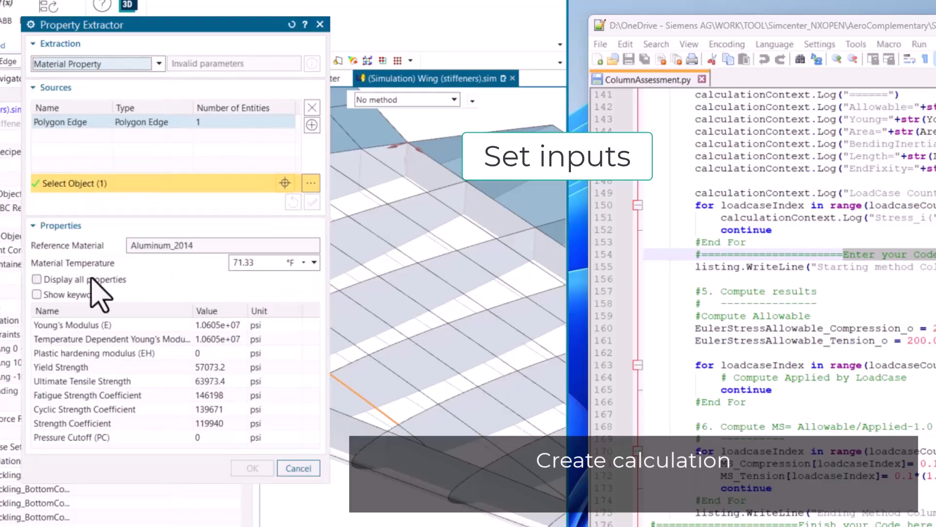
pyautogui.click(84, 368)
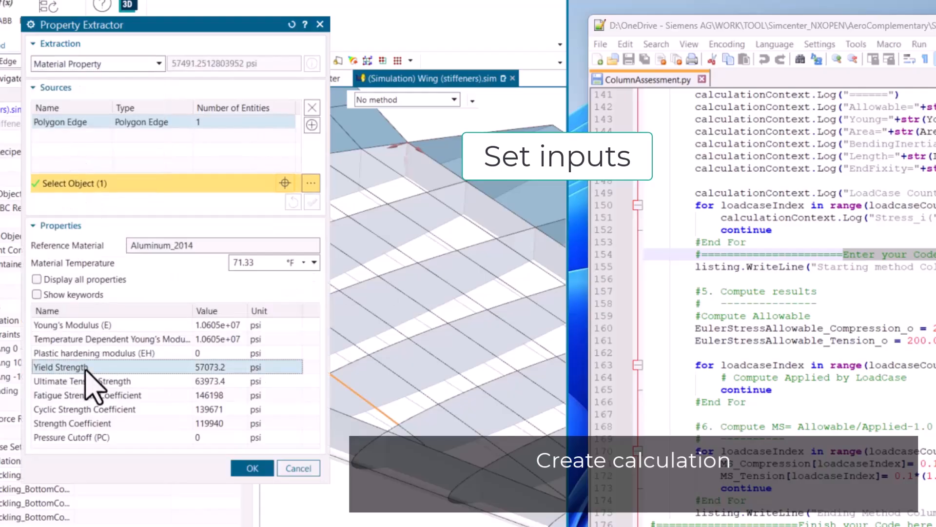
pyautogui.click(253, 469)
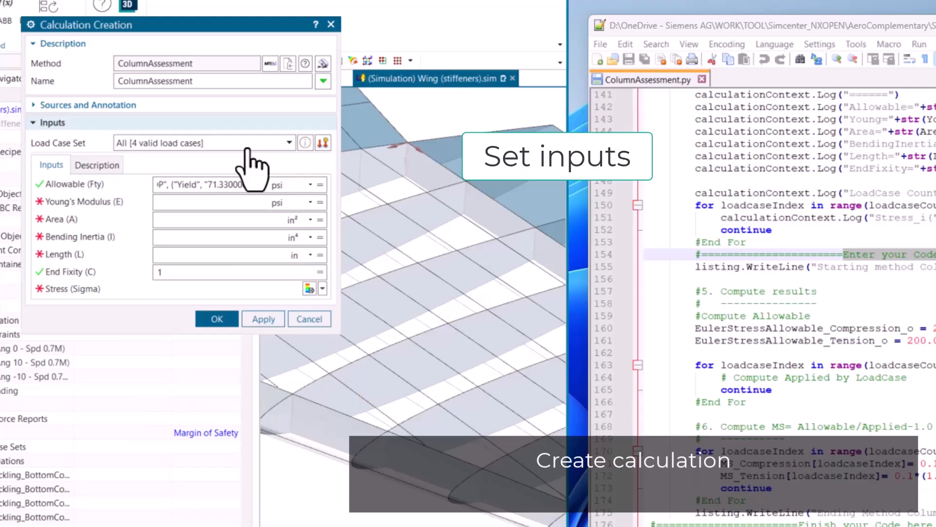
# Set the Young's Modulus (E) input to the Young's Modulus material property extracted from the same polygon edge
pyautogui.click(321, 218)
pyautogui.click(342, 234)
pyautogui.click(157, 64)
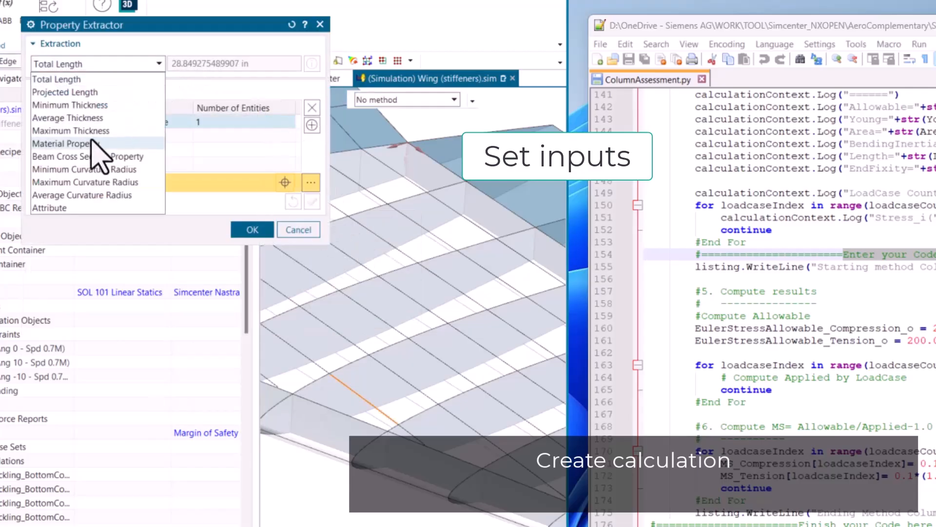
pyautogui.click(67, 143)
pyautogui.click(73, 335)
pyautogui.click(252, 469)
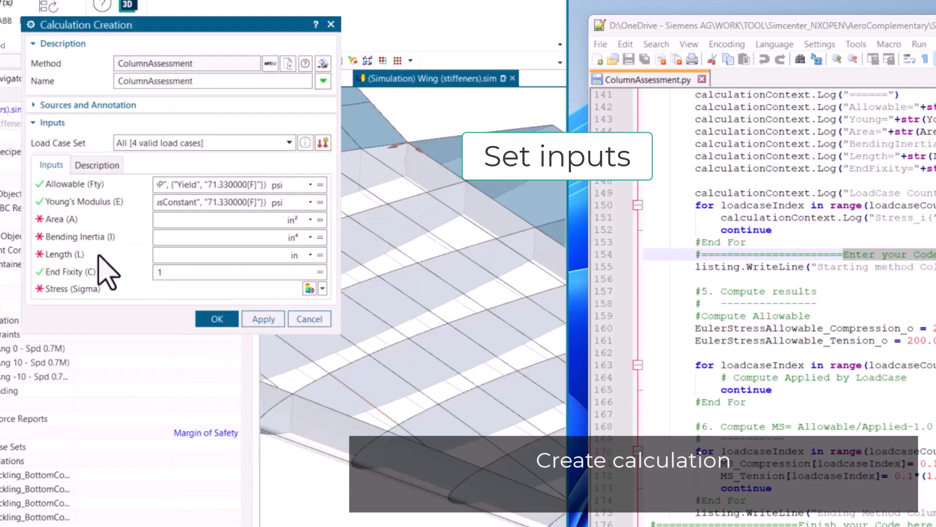
# Set the Area (A) input to the Area beam cross section property of the polygon edge using the Property Extractor
pyautogui.click(320, 219)
pyautogui.click(353, 251)
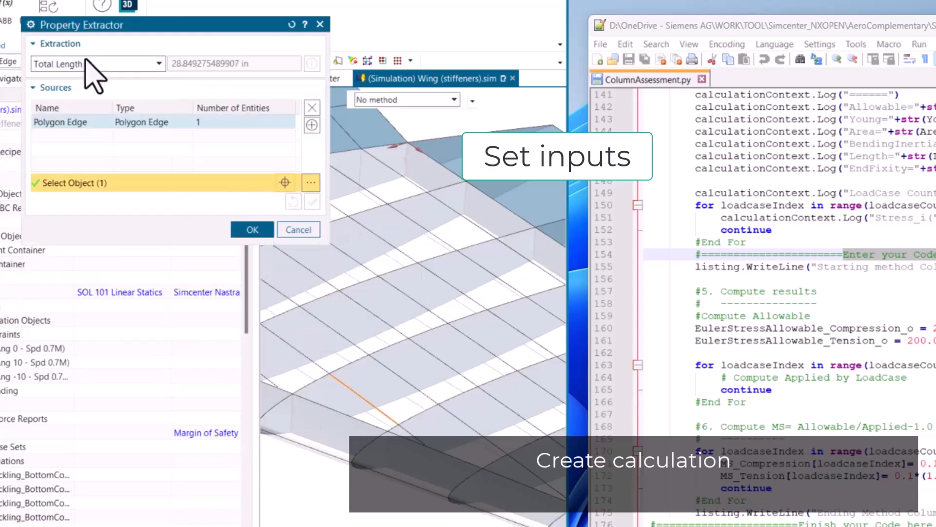
pyautogui.click(157, 64)
pyautogui.click(73, 158)
pyautogui.click(57, 311)
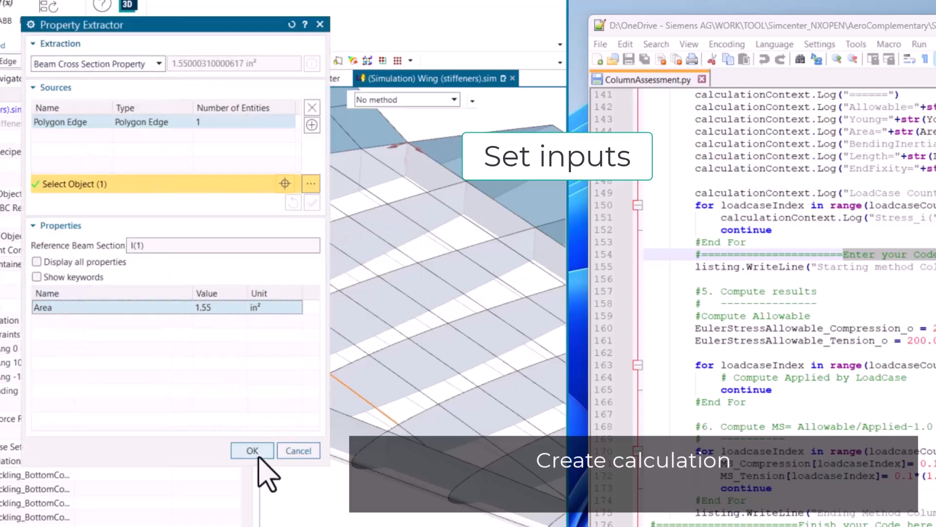
pyautogui.click(253, 467)
# Set the Bending Inertia (I) input to the extracted beam cross section property Moment of Inertia Iyy
pyautogui.click(320, 238)
pyautogui.click(351, 268)
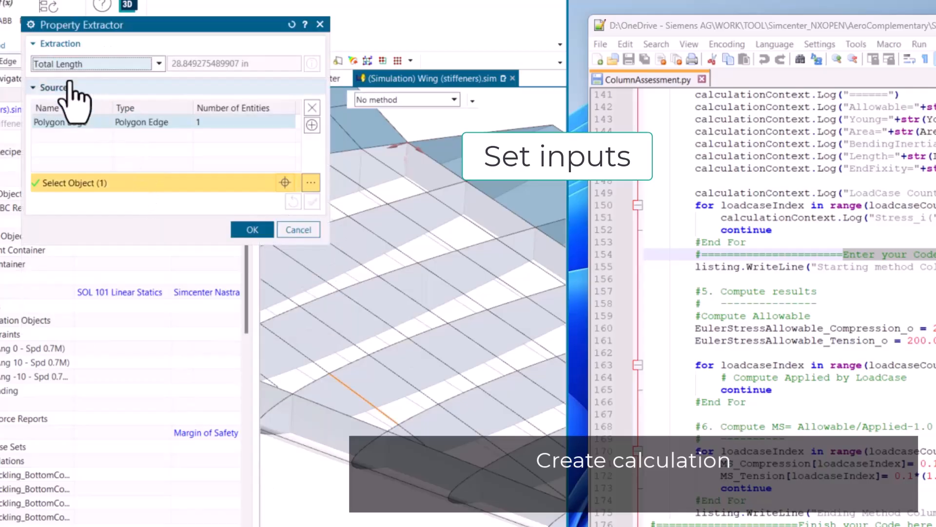
pyautogui.click(151, 64)
pyautogui.click(73, 157)
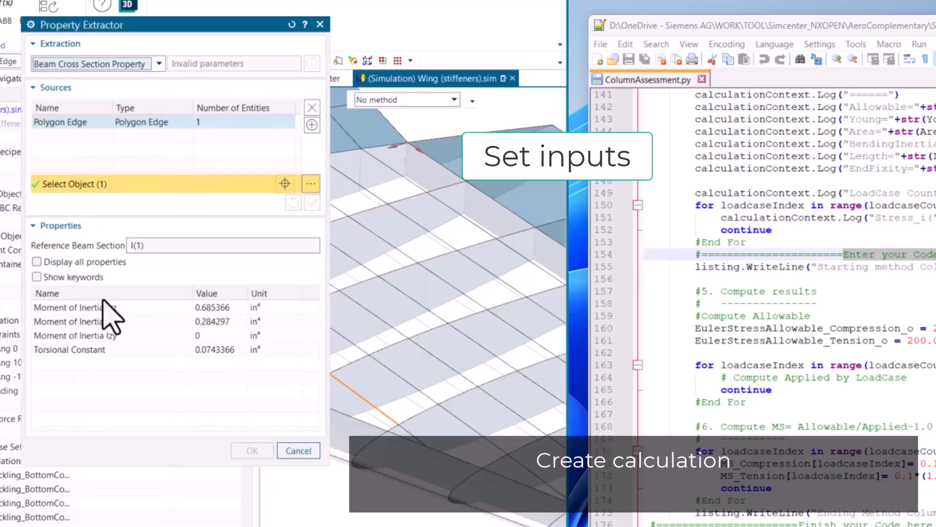
pyautogui.click(88, 320)
pyautogui.click(263, 448)
# Set the Length (L) input to the extracted Total Length of the polygon edge
pyautogui.click(321, 254)
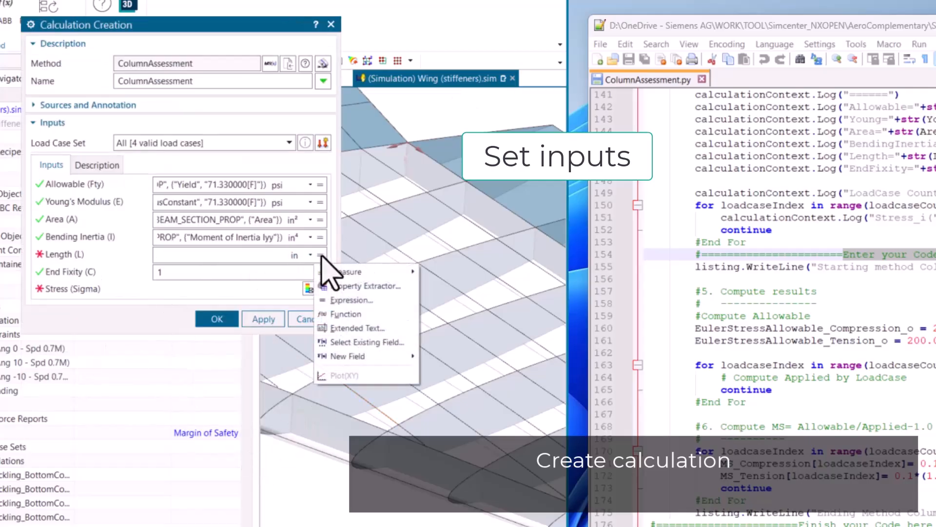
pyautogui.click(352, 285)
pyautogui.click(78, 64)
pyautogui.click(64, 82)
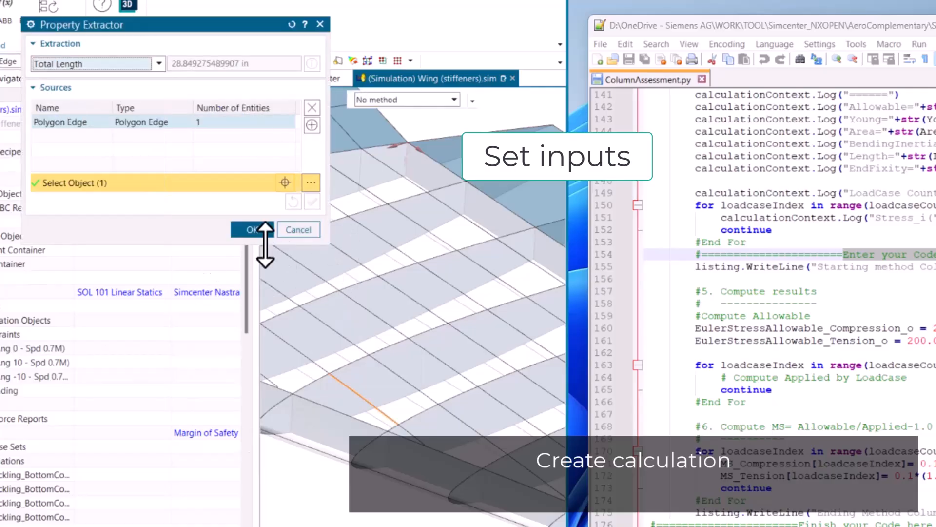
pyautogui.click(257, 231)
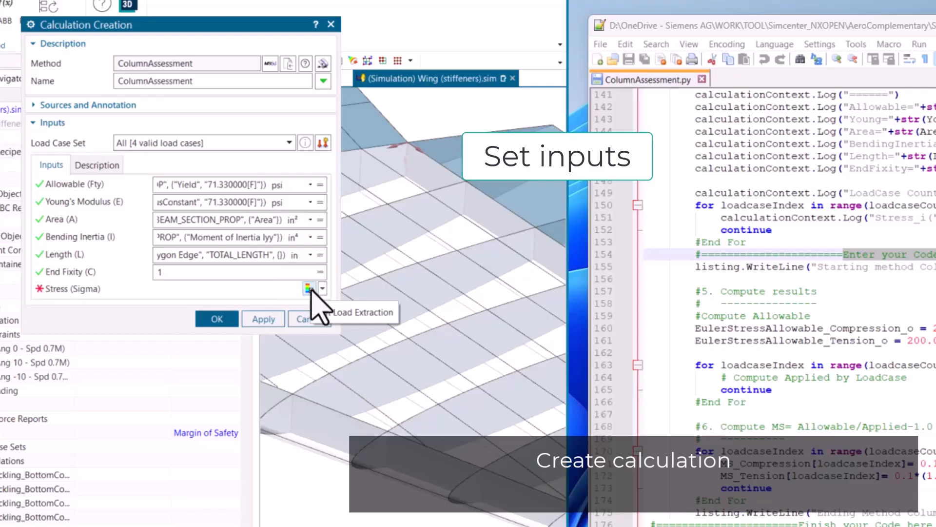
# Configure the Stress (Sigma) load extraction: Beam Resultants - Element-Nodal, Axial Force NXX, Material coordinate system, combined at Elements, with Average aggregation
pyautogui.click(309, 288)
pyautogui.click(169, 64)
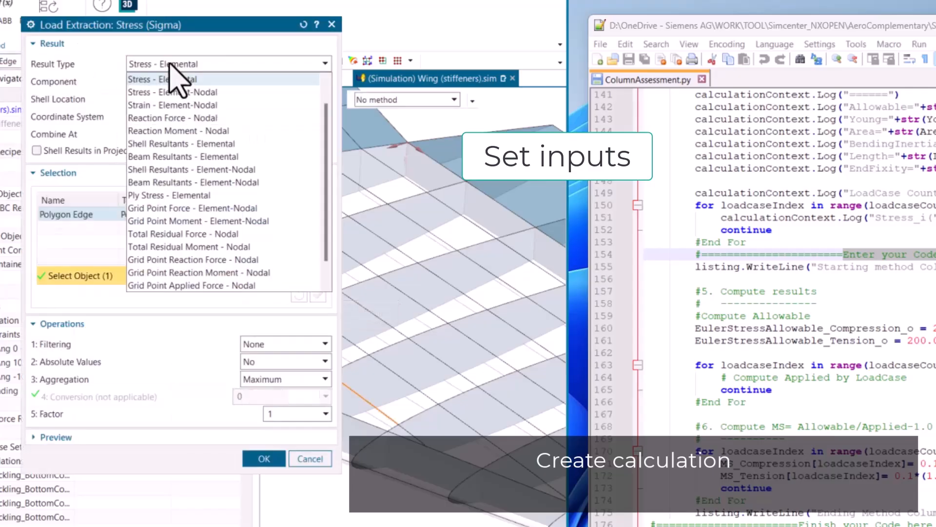
pyautogui.click(178, 182)
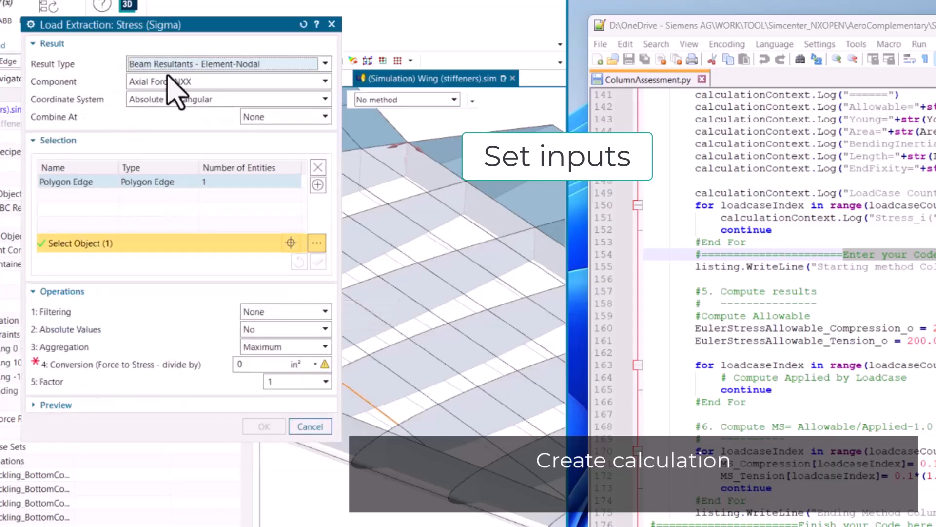
pyautogui.click(189, 98)
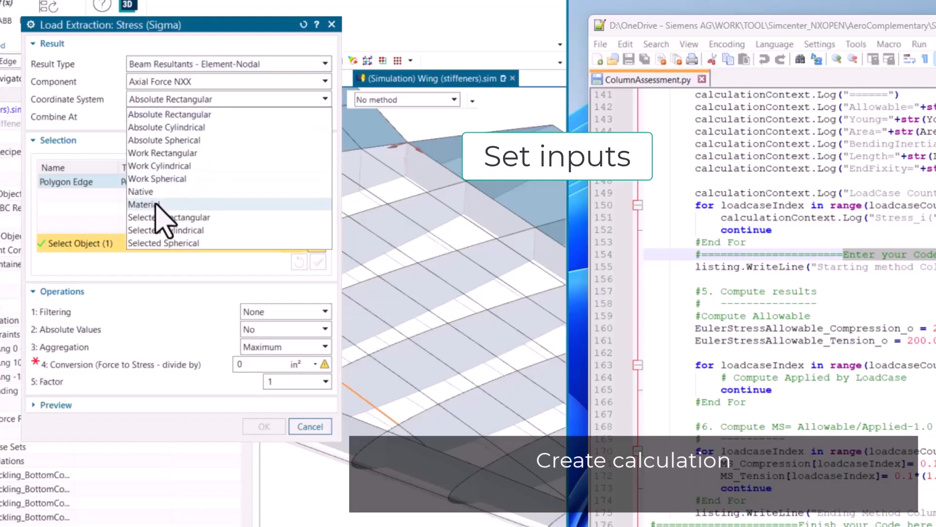
pyautogui.click(157, 200)
pyautogui.click(298, 117)
pyautogui.click(273, 155)
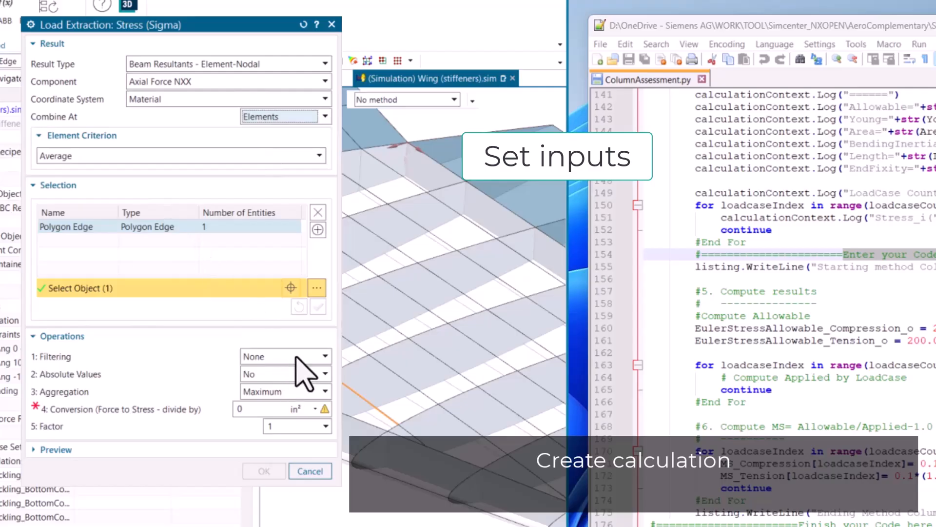
pyautogui.click(320, 392)
pyautogui.click(258, 429)
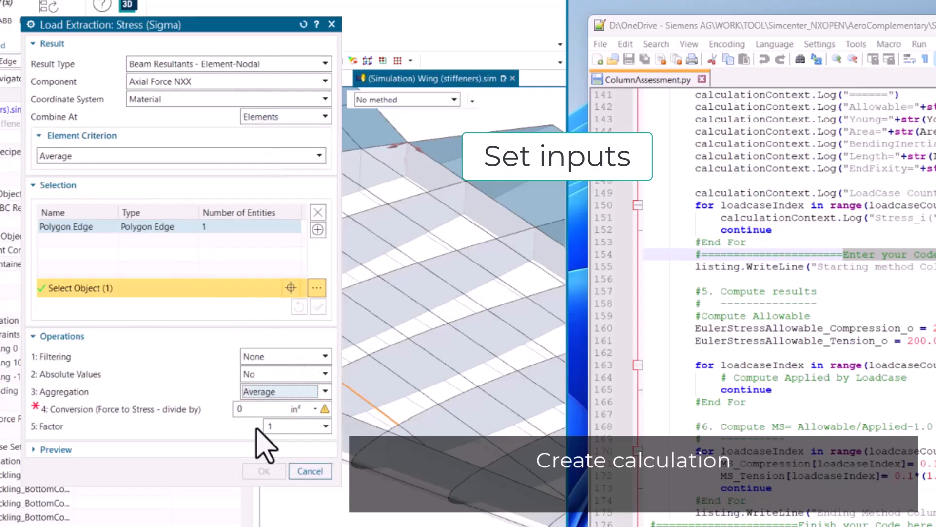
# Set the force-to-stress conversion divisor to the edge's extracted beam cross section Area, and accept the load extraction and the calculation
pyautogui.click(315, 409)
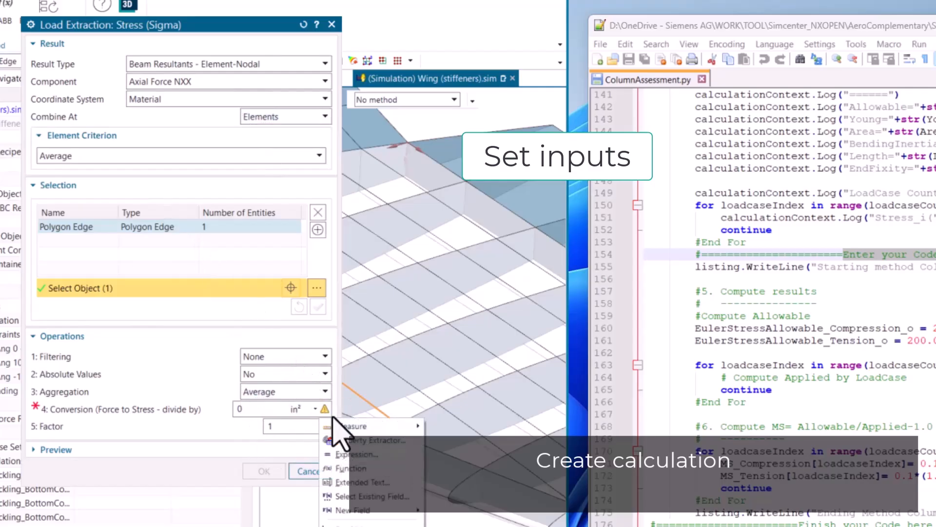
pyautogui.click(348, 441)
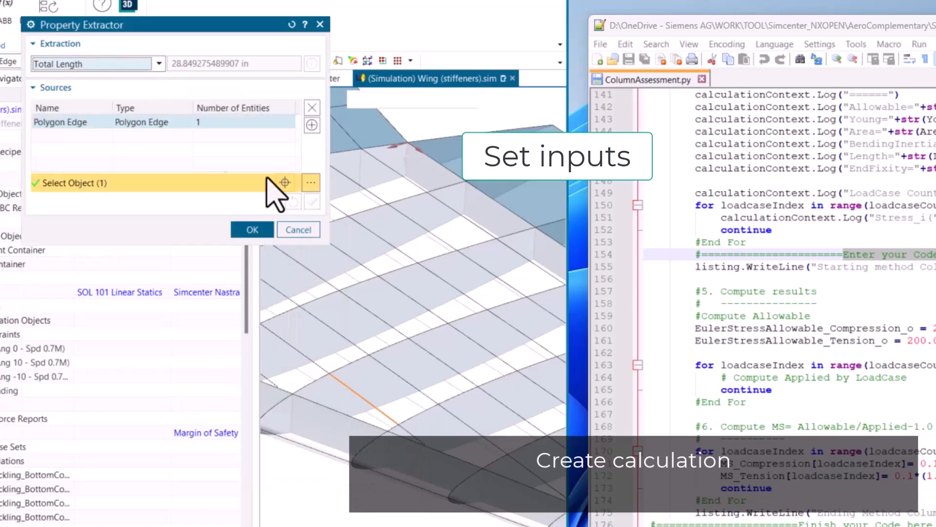
pyautogui.click(149, 64)
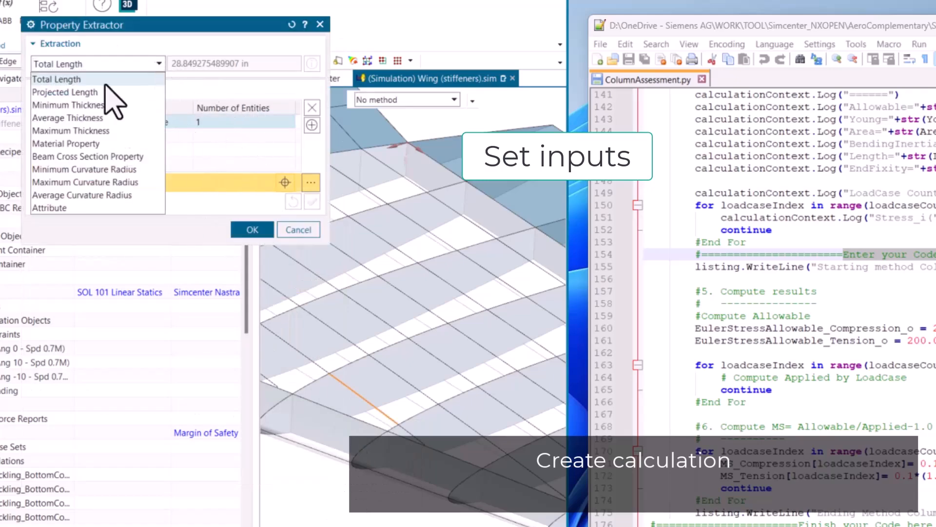
pyautogui.click(55, 157)
pyautogui.click(66, 308)
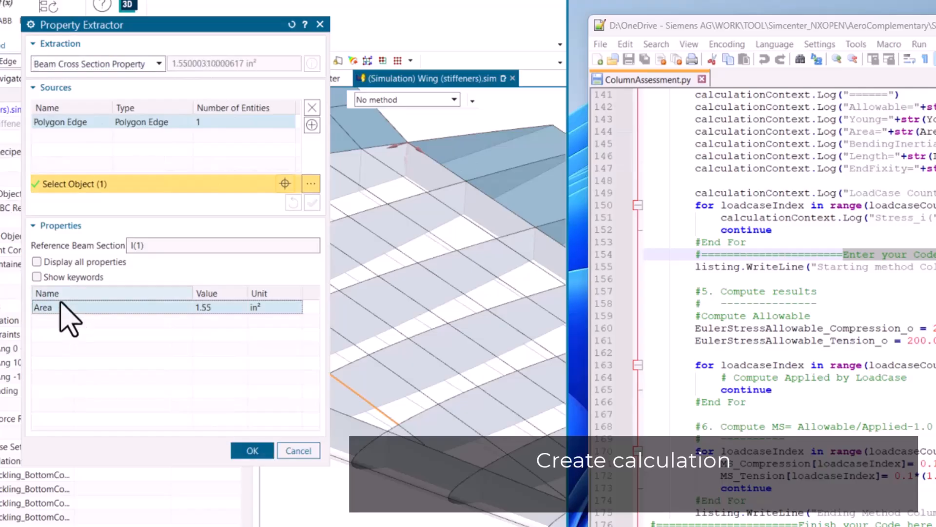
pyautogui.click(252, 450)
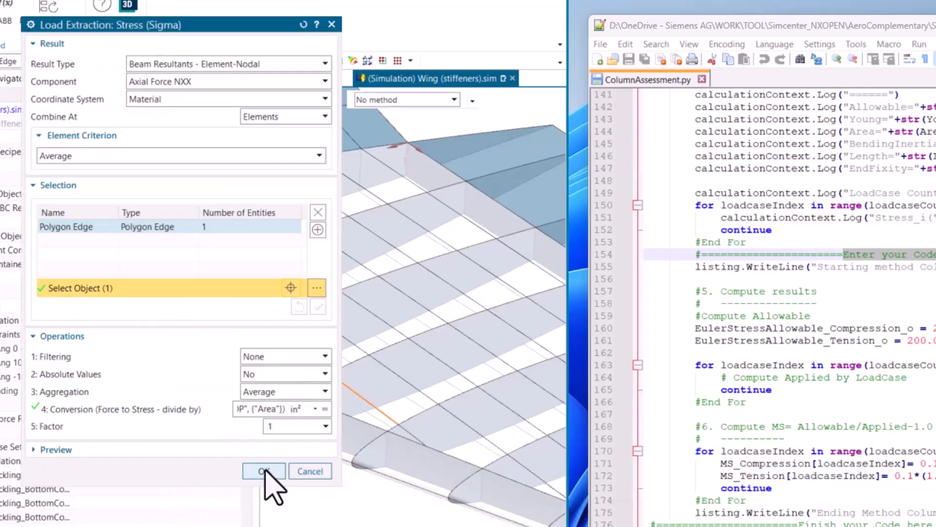
pyautogui.click(264, 470)
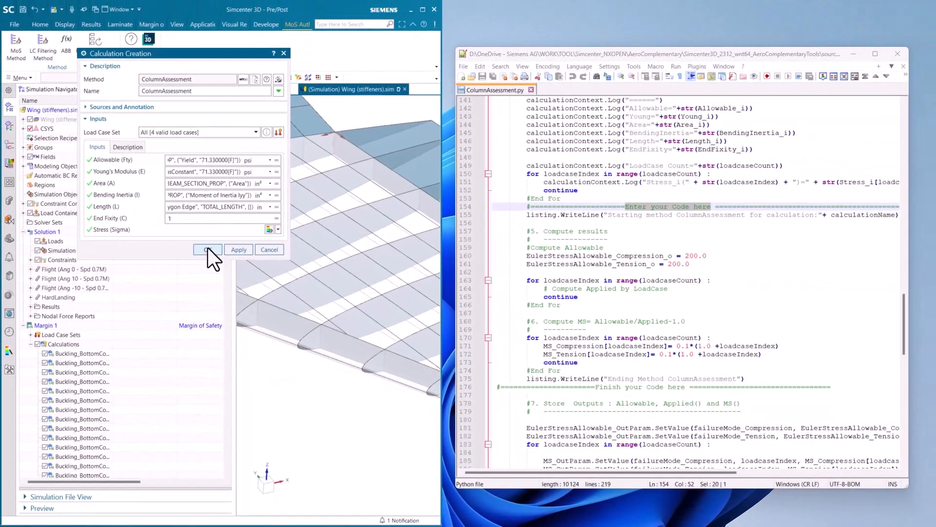
pyautogui.click(208, 248)
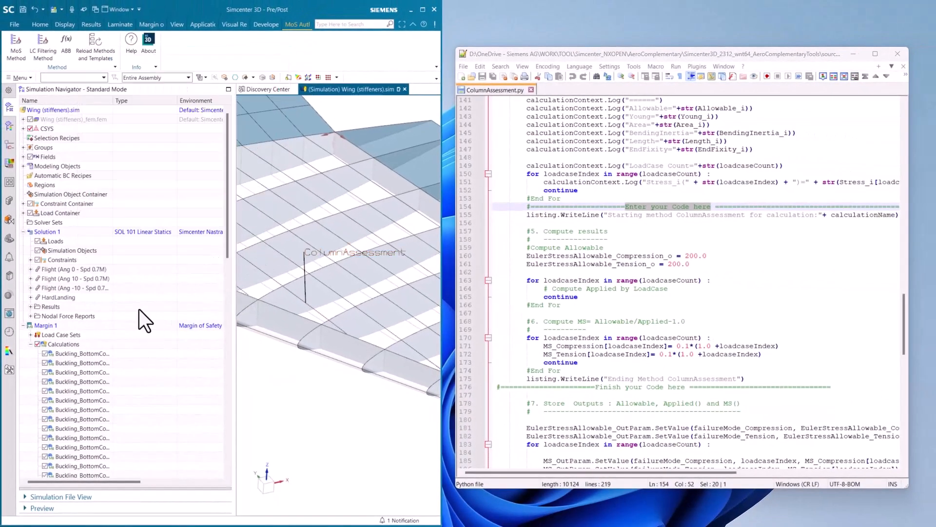
# Solve the ColumnAssessment calculation at the end of Margin 1's Calculations and reposition the resulting Information window
pyautogui.scroll(-7, 136, 311)
pyautogui.moveTo(227, 276); pyautogui.dragTo(228, 343)
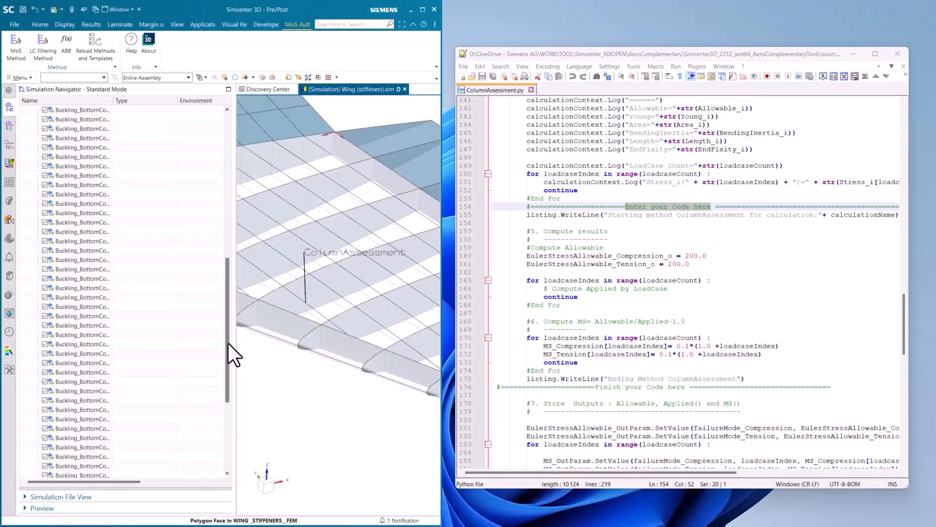
pyautogui.moveTo(200, 525); pyautogui.dragTo(203, 444)
pyautogui.scroll(-2, 184, 376)
pyautogui.rightClick(71, 390)
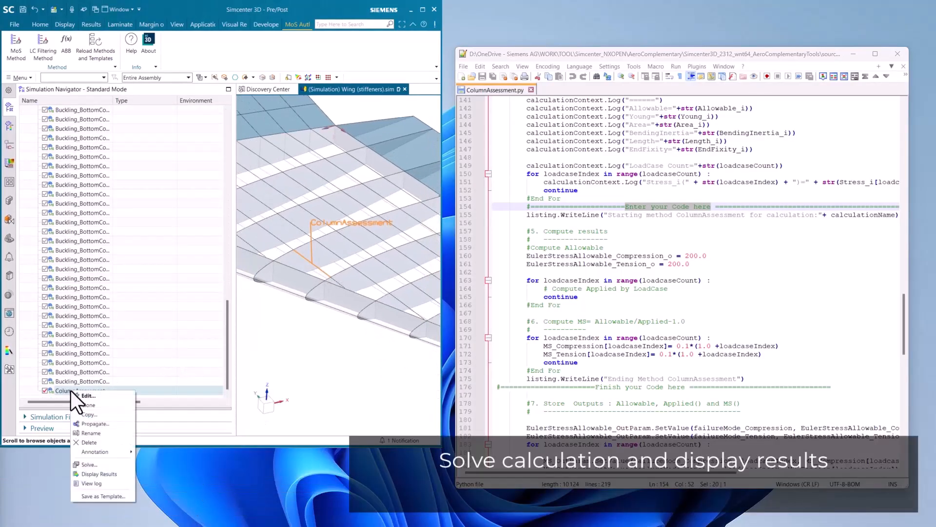
pyautogui.click(86, 465)
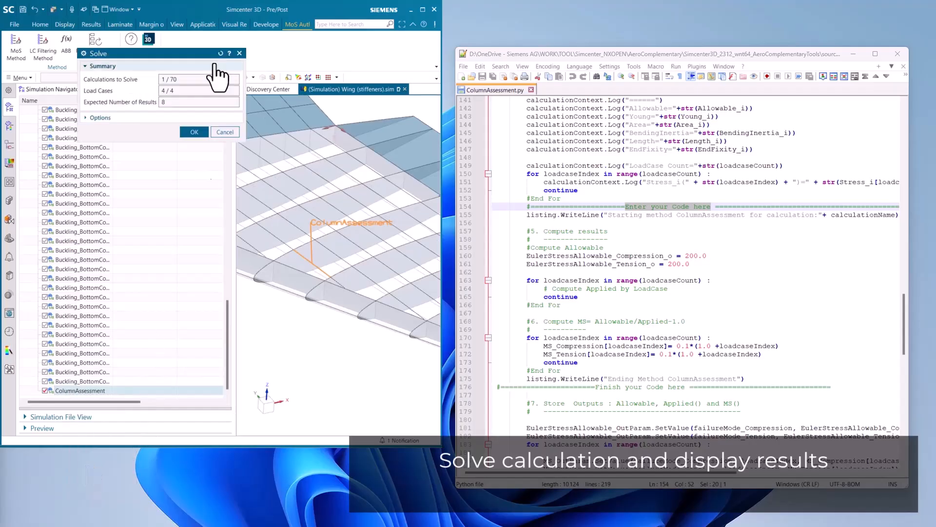
pyautogui.click(194, 132)
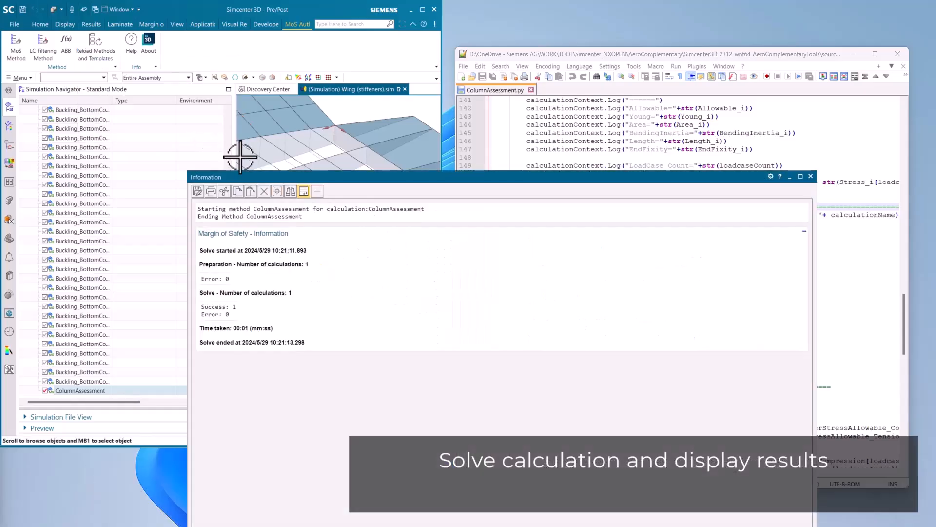
pyautogui.moveTo(327, 178); pyautogui.dragTo(282, 126)
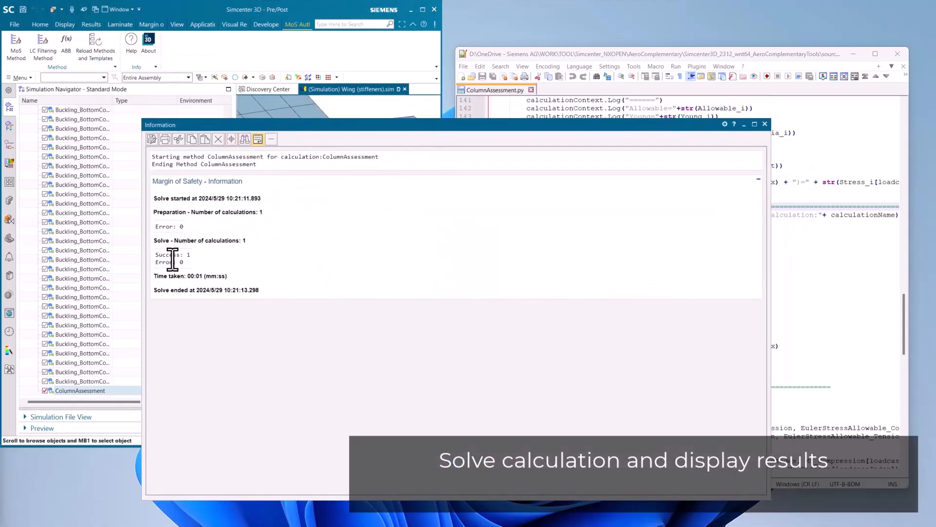
# Close the solve report and display the margin of safety results of the ColumnAssessment calculation, moving the results window clear of the code
pyautogui.click(765, 124)
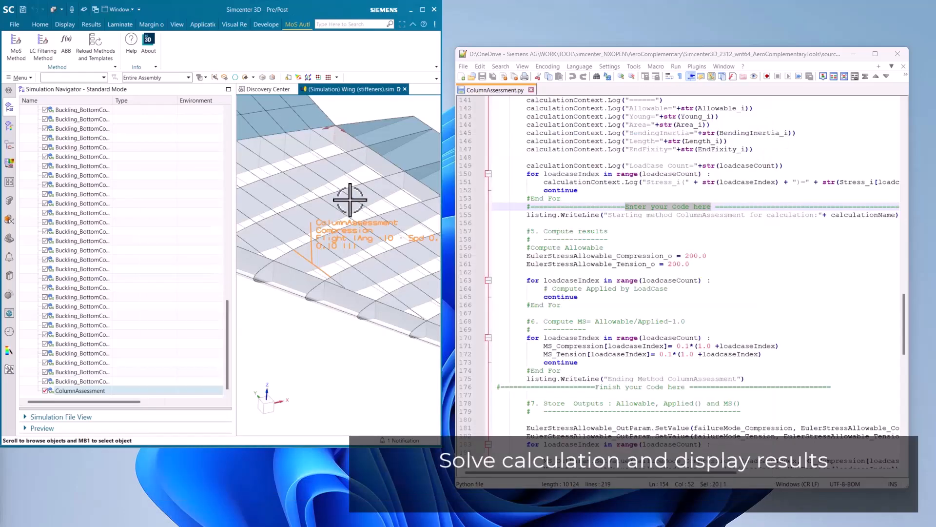
pyautogui.rightClick(95, 393)
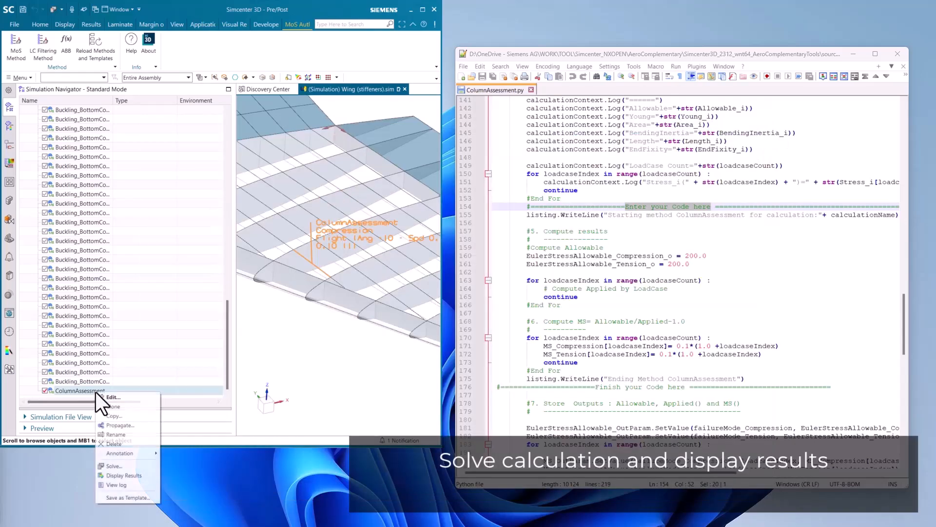
pyautogui.click(133, 476)
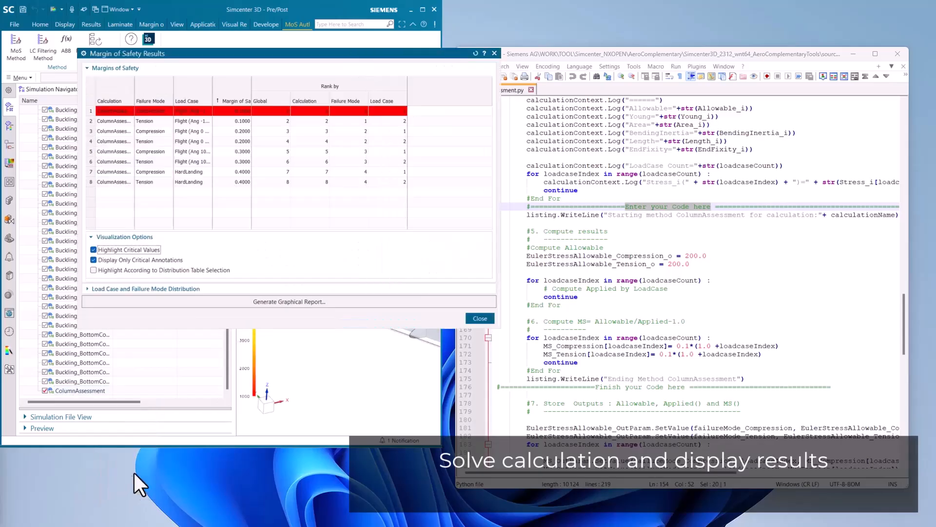
pyautogui.moveTo(268, 54); pyautogui.dragTo(239, 89)
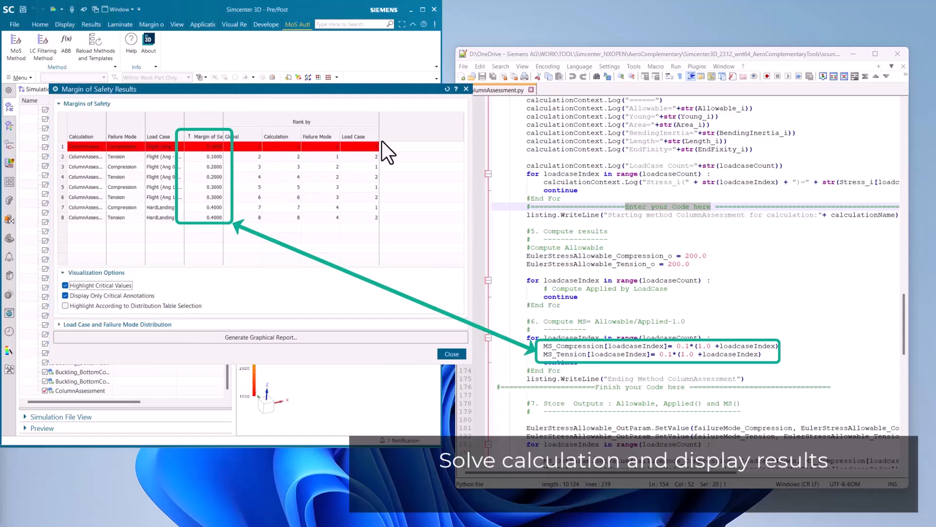
# Add the ColumnAssessment Euler Stress Allowable column to the results table, widen it to show its header, and close the results
pyautogui.rightClick(408, 124)
pyautogui.click(420, 130)
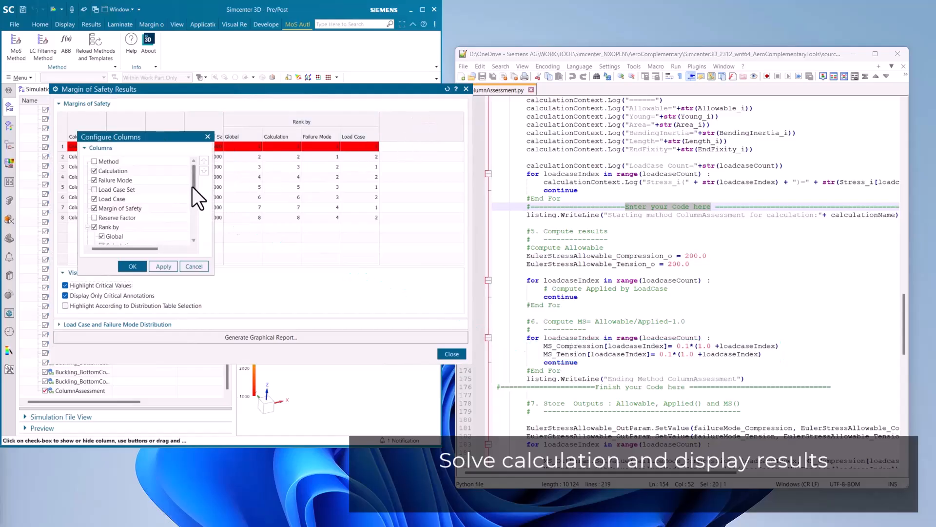
pyautogui.moveTo(194, 178); pyautogui.dragTo(192, 226)
pyautogui.click(102, 237)
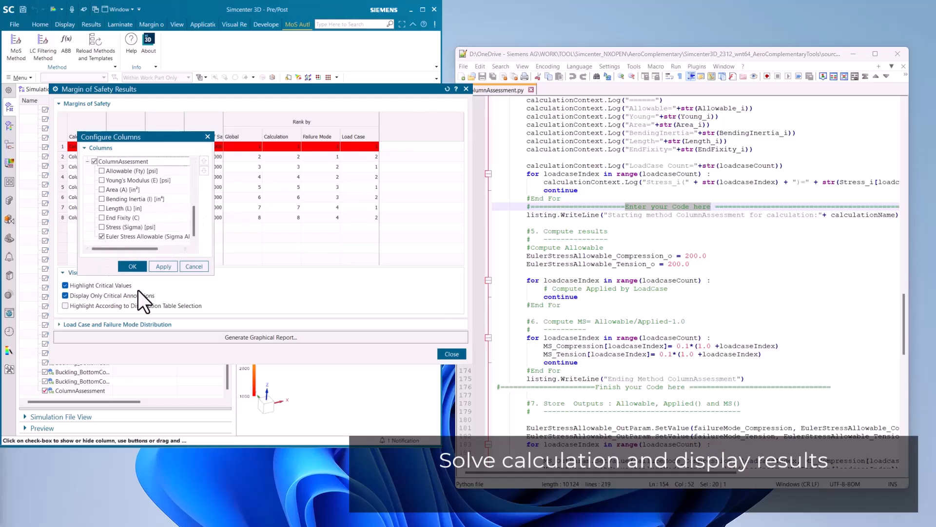
pyautogui.click(133, 266)
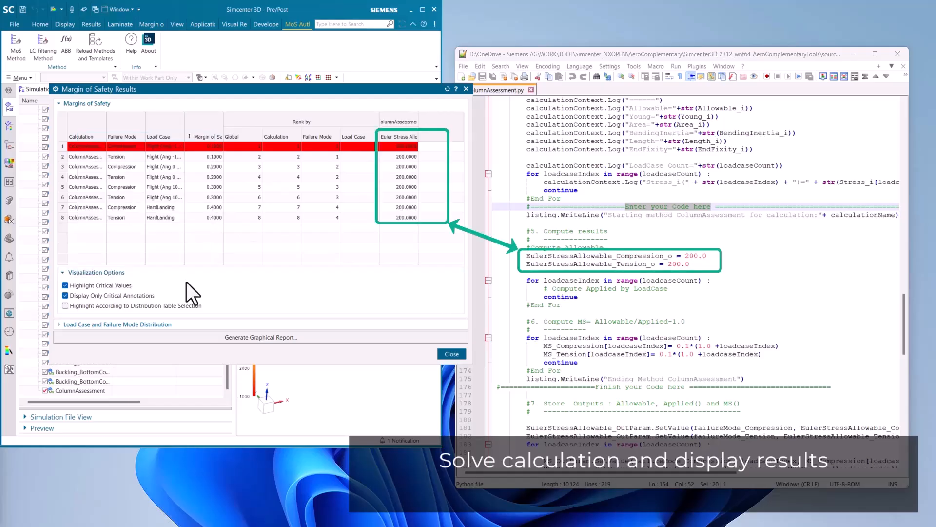
pyautogui.moveTo(418, 121); pyautogui.dragTo(445, 121)
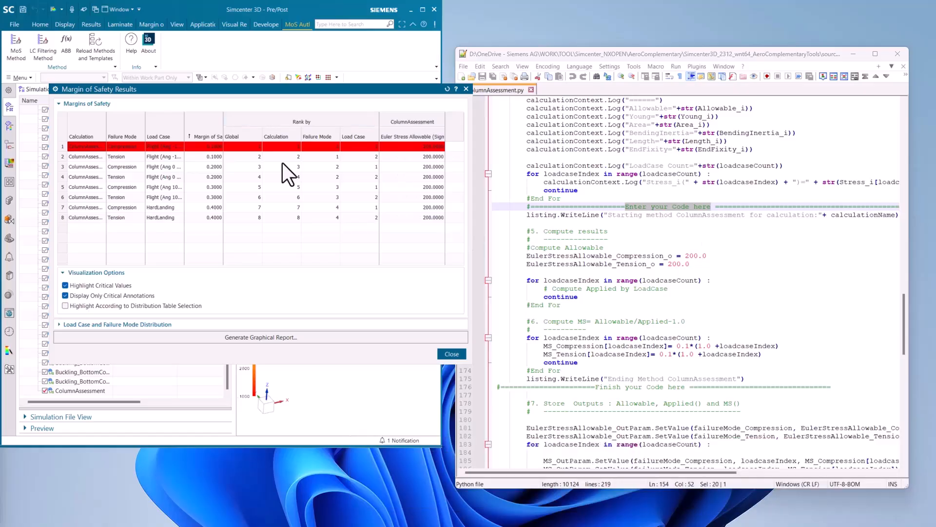
pyautogui.click(452, 353)
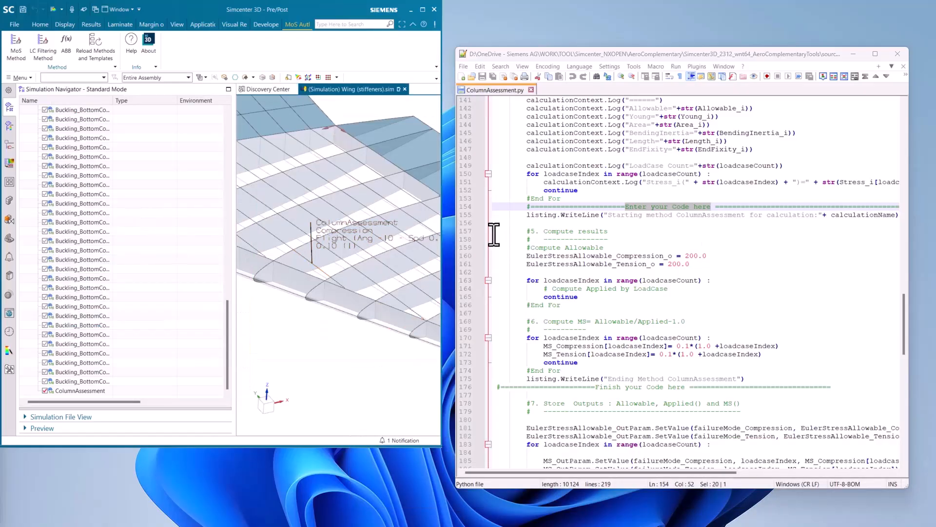
# Replace the placeholder allowable and margin code under "#5. Compute results" with the prepared real method code and save ColumnAssessment.py
pyautogui.moveTo(493, 248); pyautogui.dragTo(788, 371)
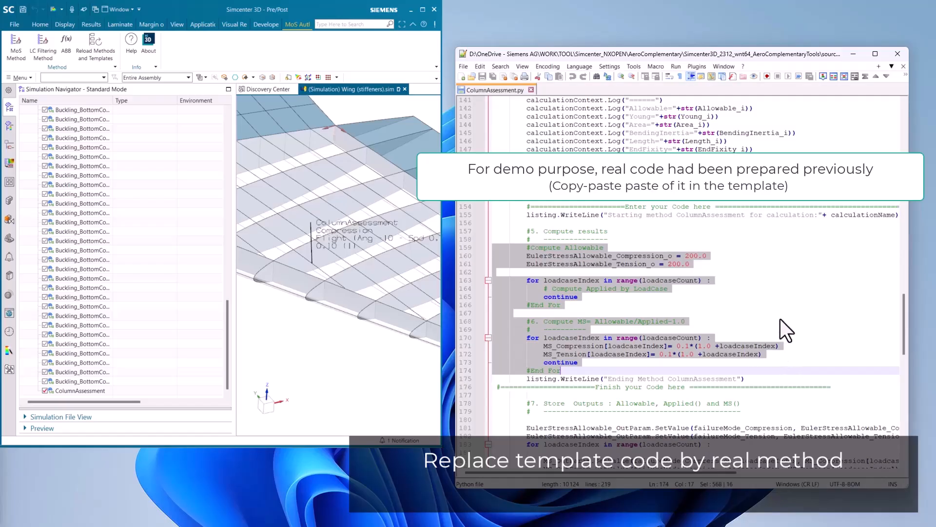
pyautogui.press('Delete')
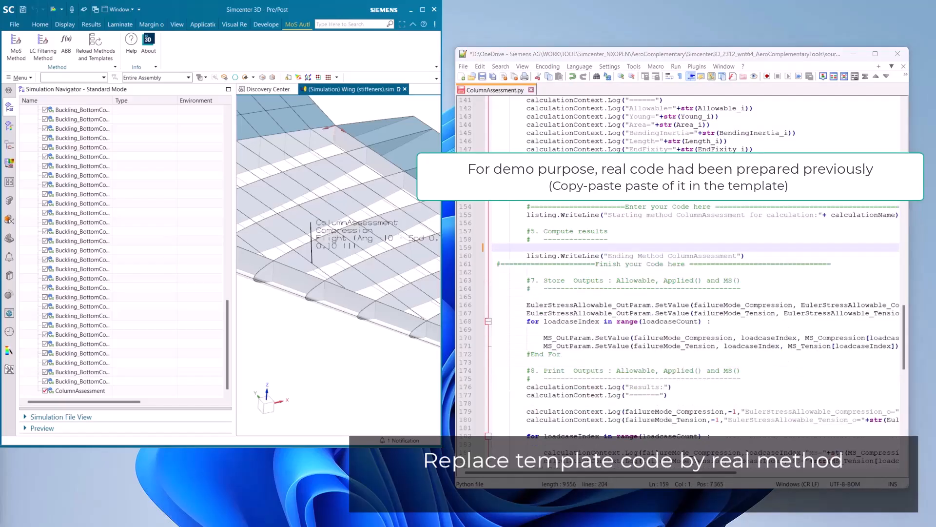
pyautogui.hotkey('ctrl', 'v')
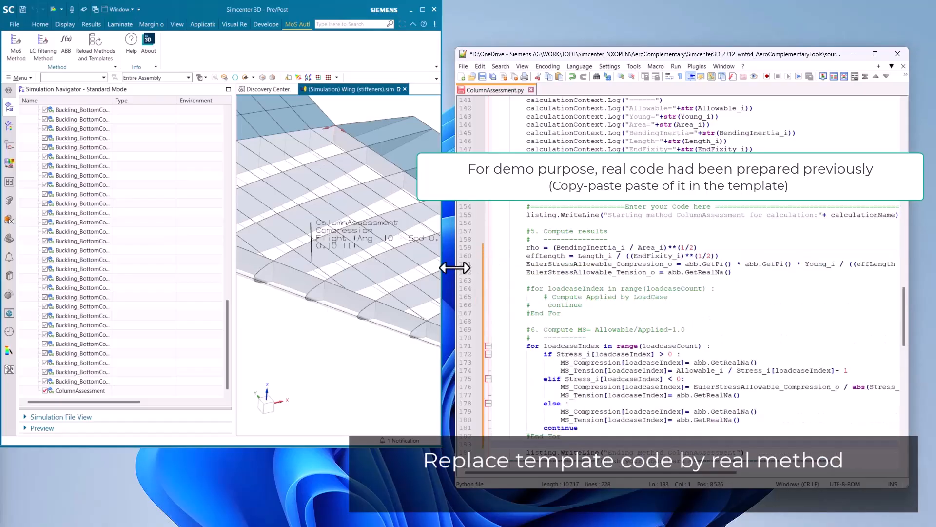
pyautogui.moveTo(456, 267); pyautogui.dragTo(286, 253)
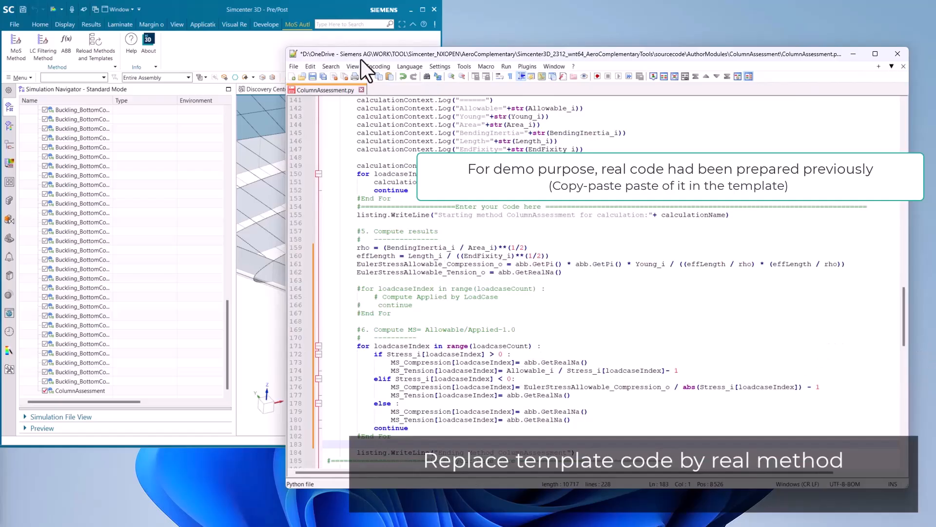
pyautogui.moveTo(287, 192); pyautogui.dragTo(476, 174)
pyautogui.click(504, 76)
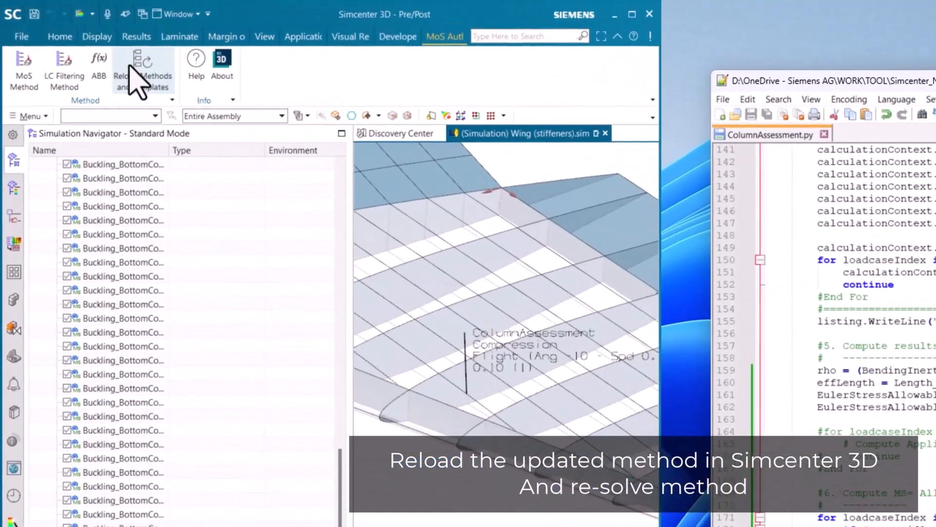
# Reload the methods and templates in Simcenter 3D, solve the ColumnAssessment calculation again, and close the solve report
pyautogui.click(141, 67)
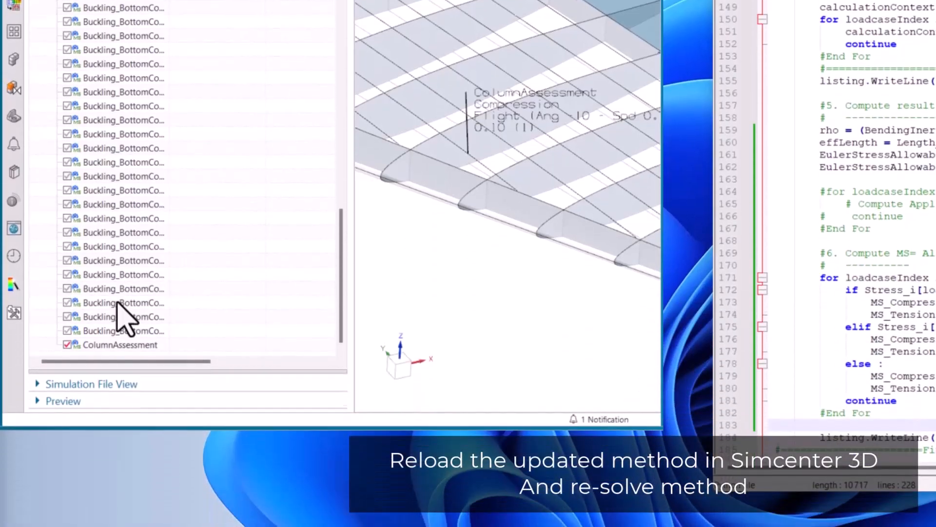
pyautogui.click(125, 340)
pyautogui.rightClick(125, 340)
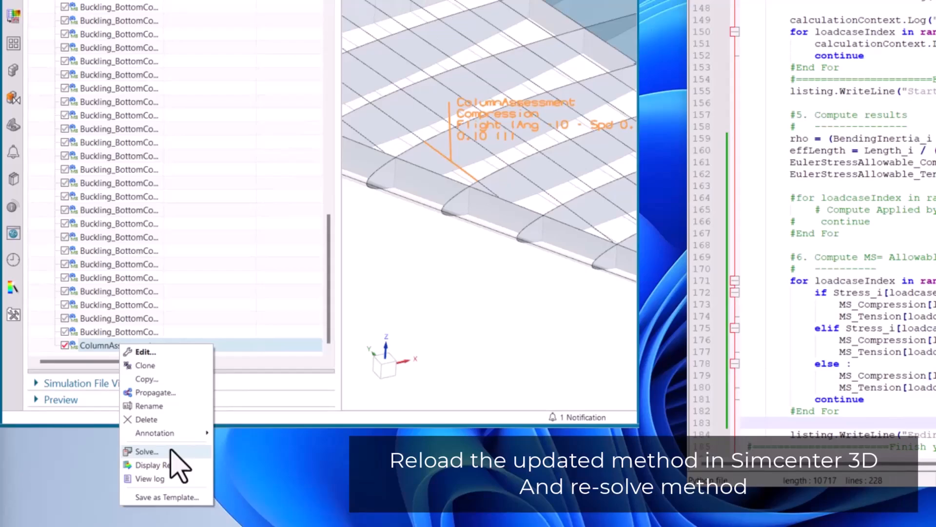
pyautogui.click(156, 449)
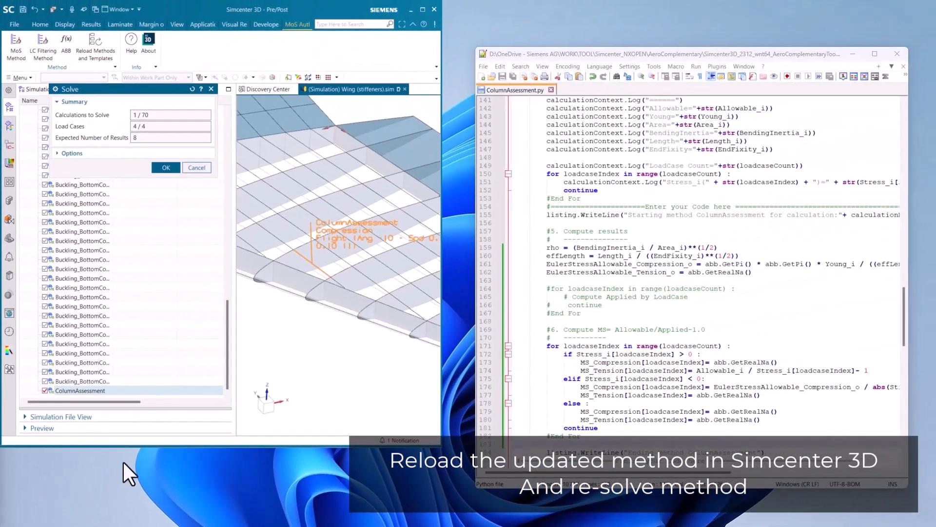
pyautogui.click(167, 168)
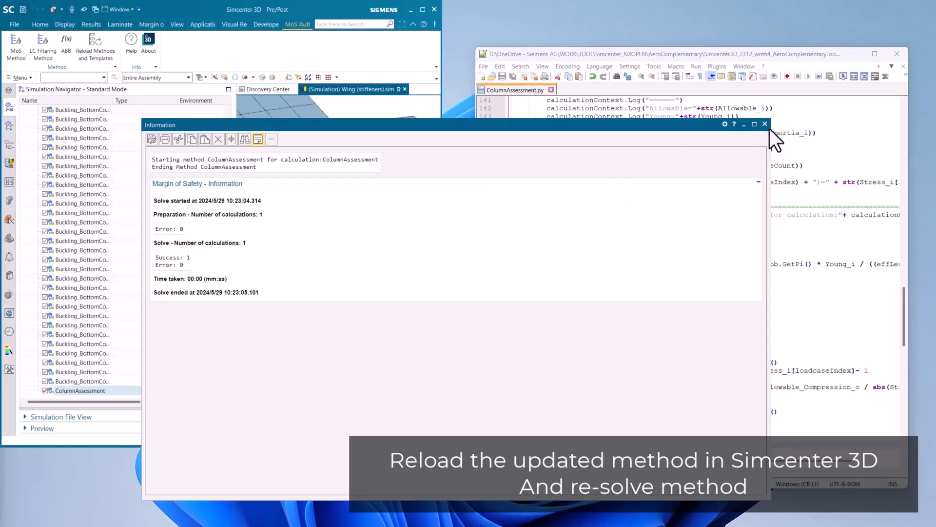
pyautogui.click(765, 124)
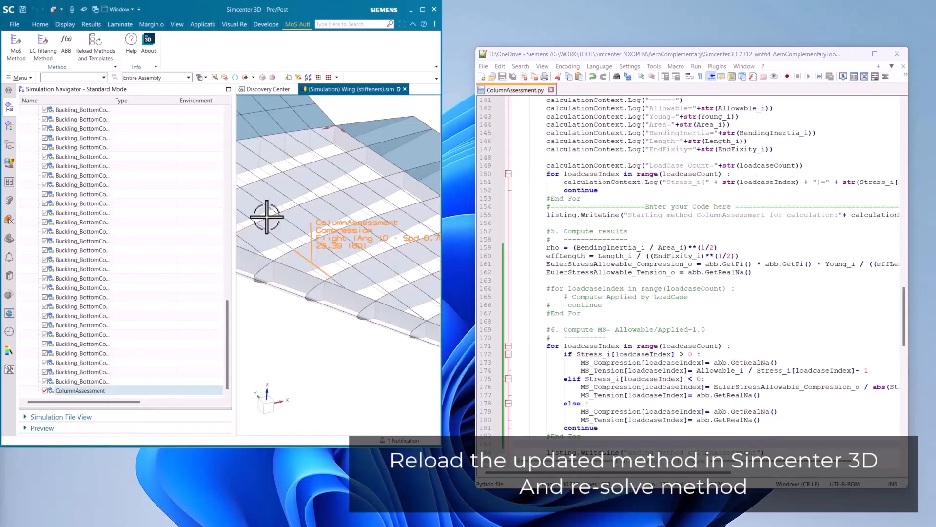
# Display the updated ColumnAssessment results to check the margins and Euler stress allowables against the code, and close them
pyautogui.rightClick(82, 390)
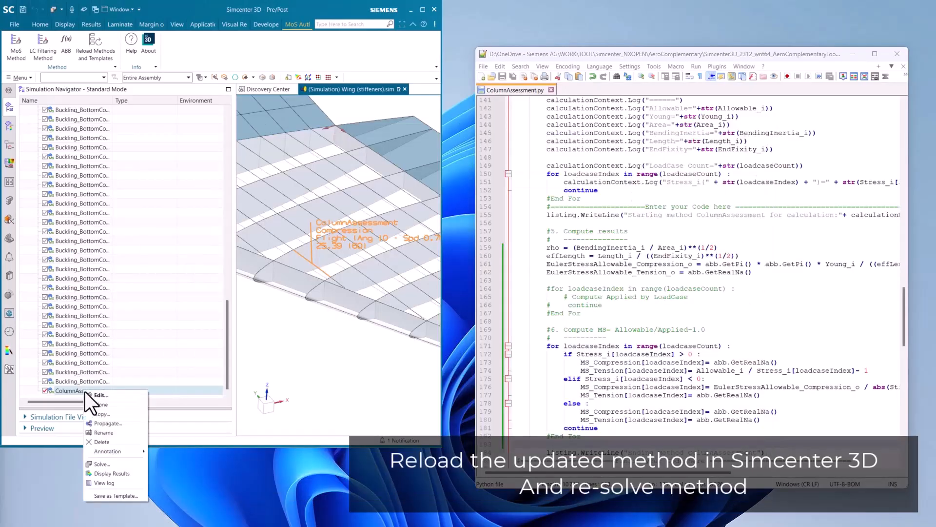
pyautogui.click(110, 473)
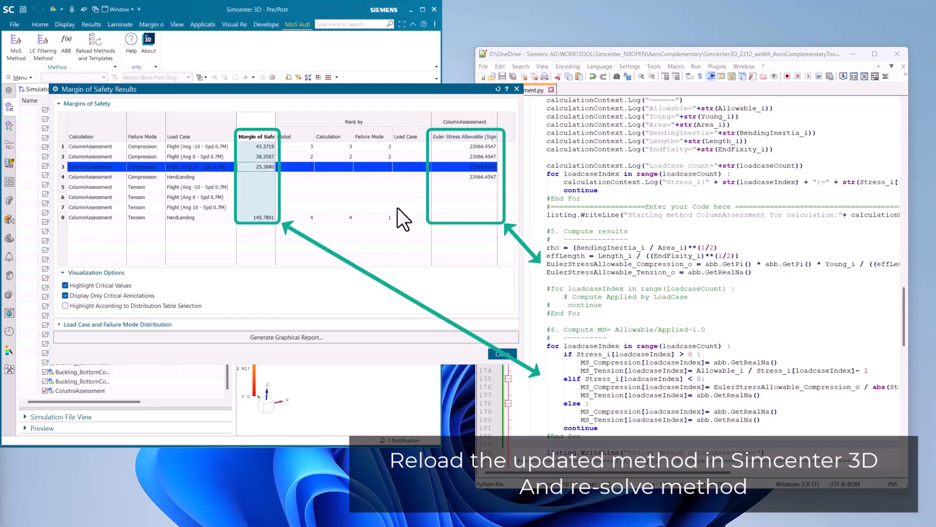
pyautogui.click(507, 354)
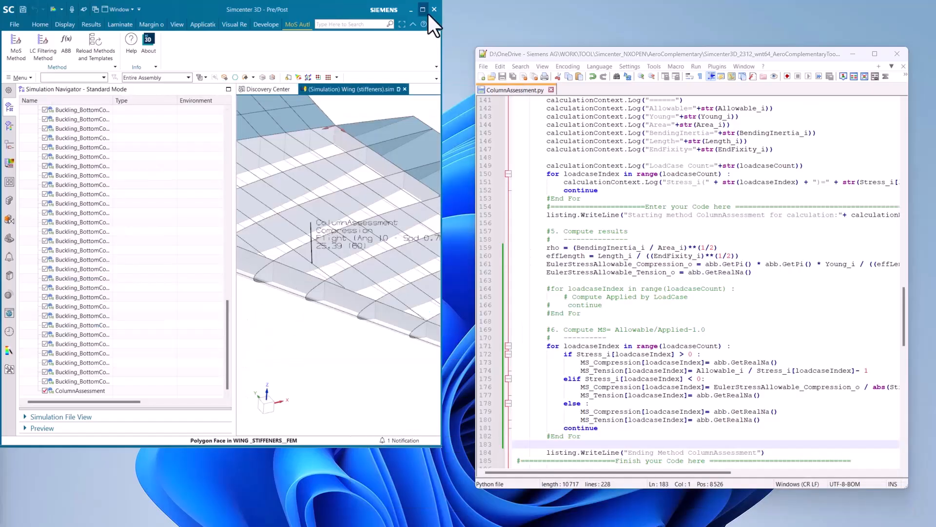
# Minimize the code editor and enlarge the Simcenter 3D window to fill the screen
pyautogui.click(853, 54)
pyautogui.moveTo(441, 161); pyautogui.dragTo(935, 192)
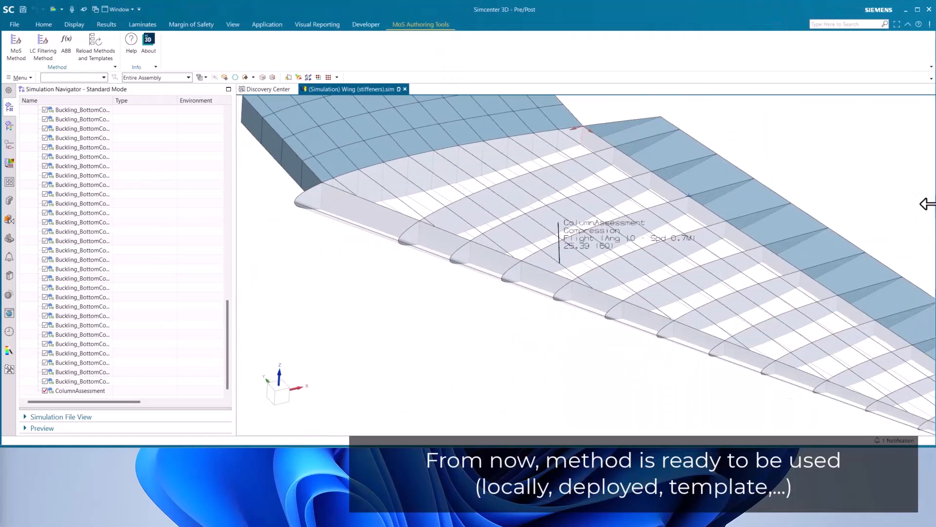
pyautogui.moveTo(548, 446); pyautogui.dragTo(553, 525)
# Propagate the ColumnAssessment calculation to the other stiffener polygon edges across the wing's rib bays, keeping the existing inputs and all load cases
pyautogui.rightClick(96, 466)
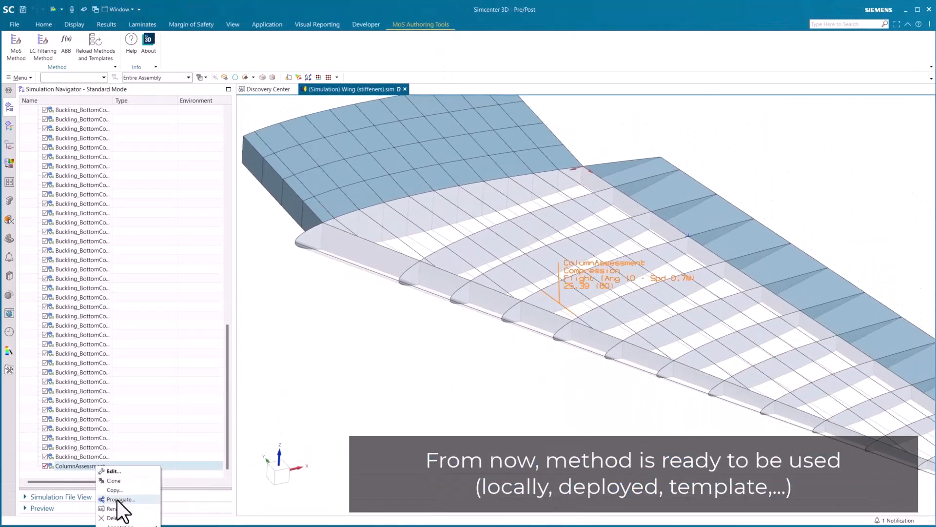
pyautogui.click(117, 500)
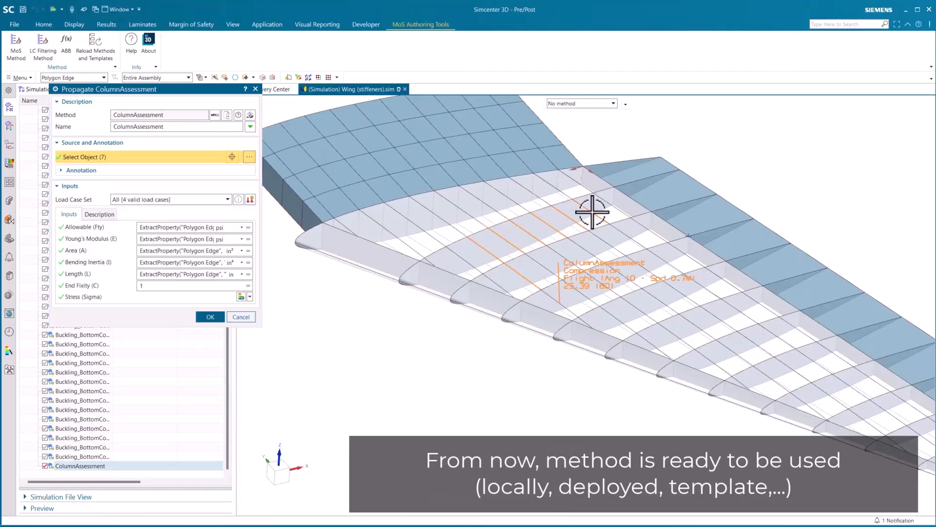
pyautogui.click(543, 266)
pyautogui.click(564, 256)
pyautogui.click(582, 247)
pyautogui.click(600, 237)
pyautogui.click(623, 233)
pyautogui.click(588, 298)
pyautogui.click(613, 293)
pyautogui.click(635, 285)
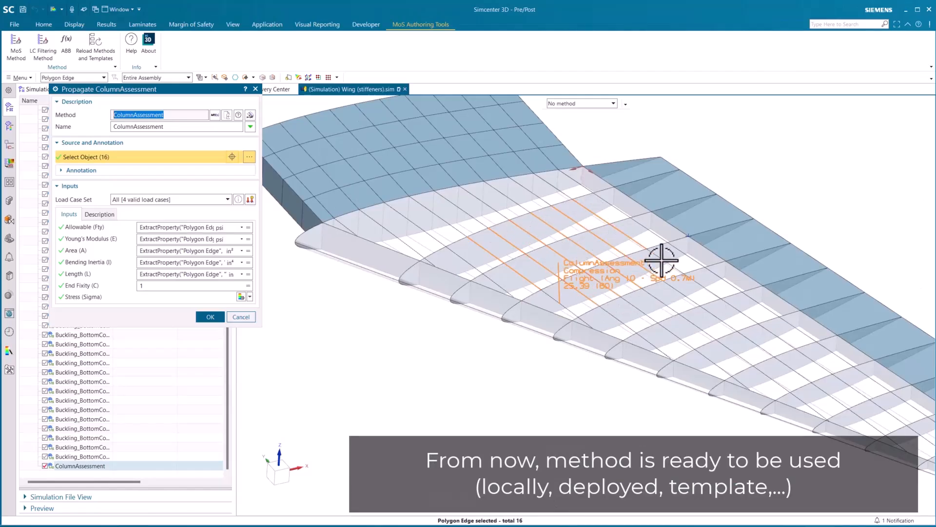
pyautogui.click(662, 261)
pyautogui.click(618, 318)
pyautogui.click(640, 310)
pyautogui.click(662, 300)
pyautogui.click(683, 294)
pyautogui.click(698, 286)
pyautogui.click(680, 332)
pyautogui.click(703, 329)
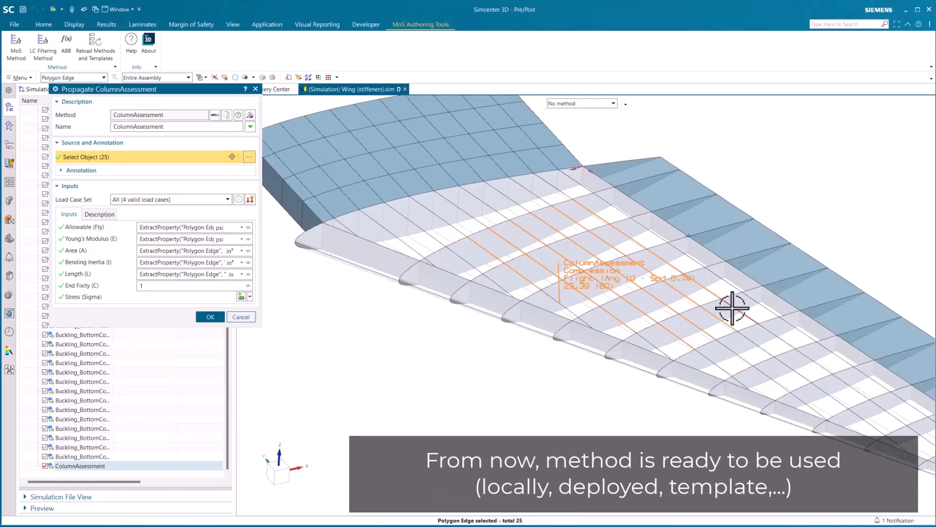
pyautogui.click(776, 335)
pyautogui.click(773, 379)
pyautogui.click(793, 371)
pyautogui.click(818, 364)
pyautogui.click(832, 397)
pyautogui.click(854, 390)
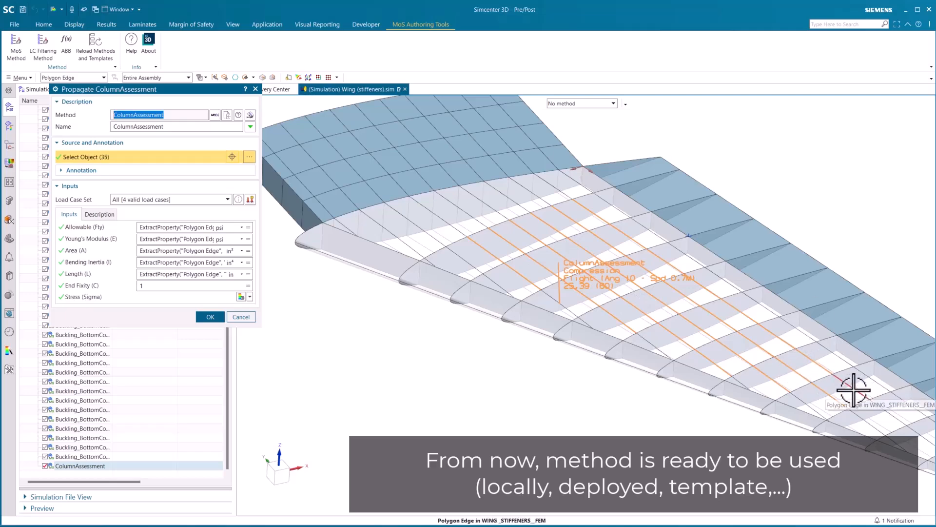
pyautogui.click(207, 318)
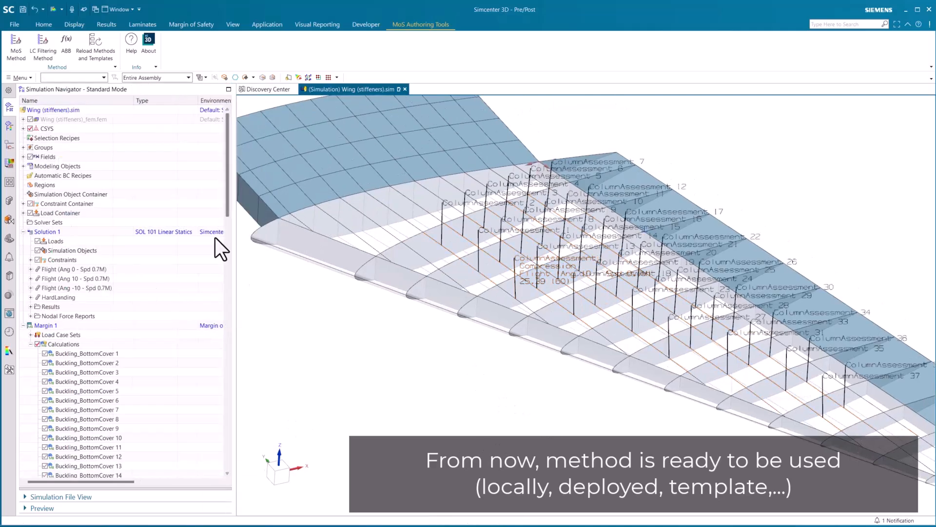
# Select all ColumnAssessment calculations, original and propagated, solve them together, and close the solve report
pyautogui.moveTo(227, 200); pyautogui.dragTo(227, 461)
pyautogui.click(100, 465)
pyautogui.scroll(3, 97, 244)
pyautogui.keyDown('shift'); pyautogui.click(96, 196); pyautogui.keyUp('shift')
pyautogui.rightClick(94, 235)
pyautogui.click(113, 309)
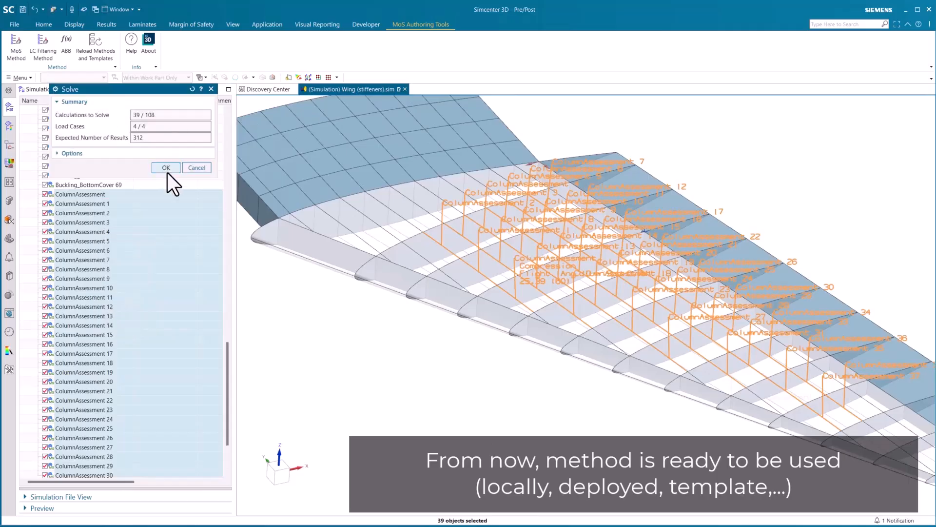
pyautogui.click(166, 168)
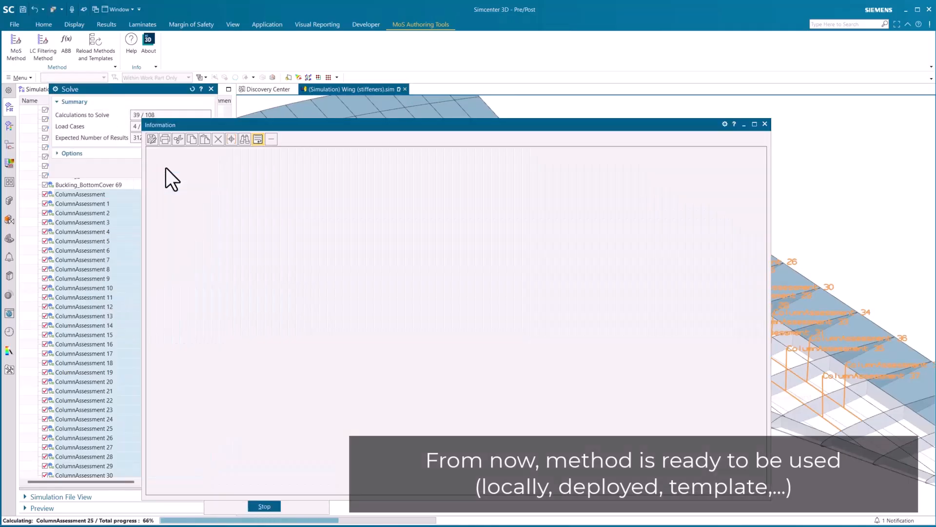
pyautogui.click(765, 124)
# Display the results of all ColumnAssessment calculations and sort the table by margin of safety in ascending order
pyautogui.rightClick(96, 209)
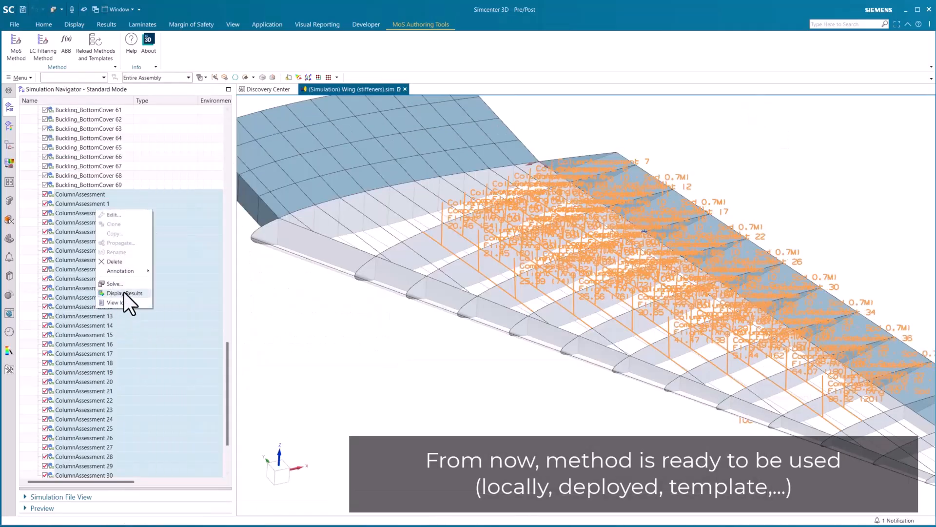
pyautogui.click(124, 291)
pyautogui.scroll(-2, 512, 308)
pyautogui.moveTo(263, 90); pyautogui.dragTo(648, 101)
pyautogui.rightClick(643, 138)
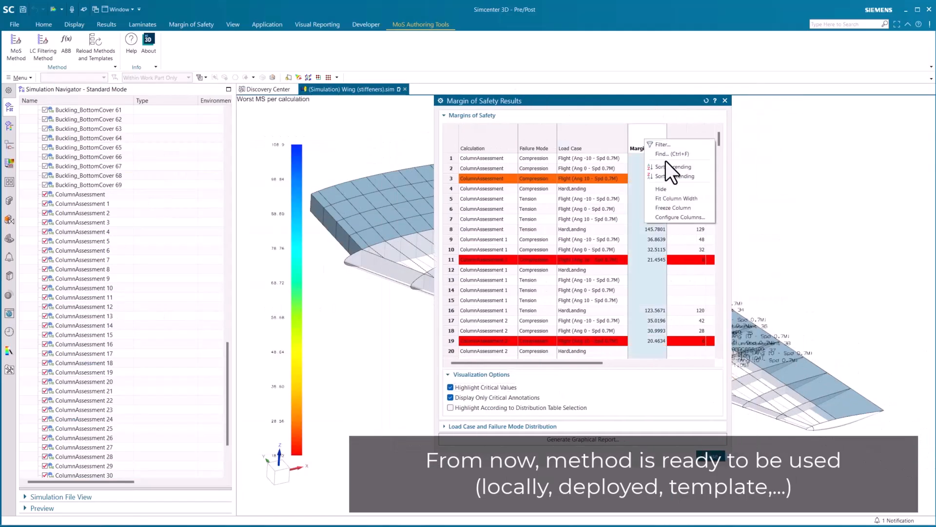
pyautogui.click(666, 165)
pyautogui.moveTo(721, 141); pyautogui.dragTo(721, 143)
# Generate a graphical report titled "Worst Ms" from the margin of safety results and close the results window
pyautogui.click(606, 439)
pyautogui.write('Worst Ms')
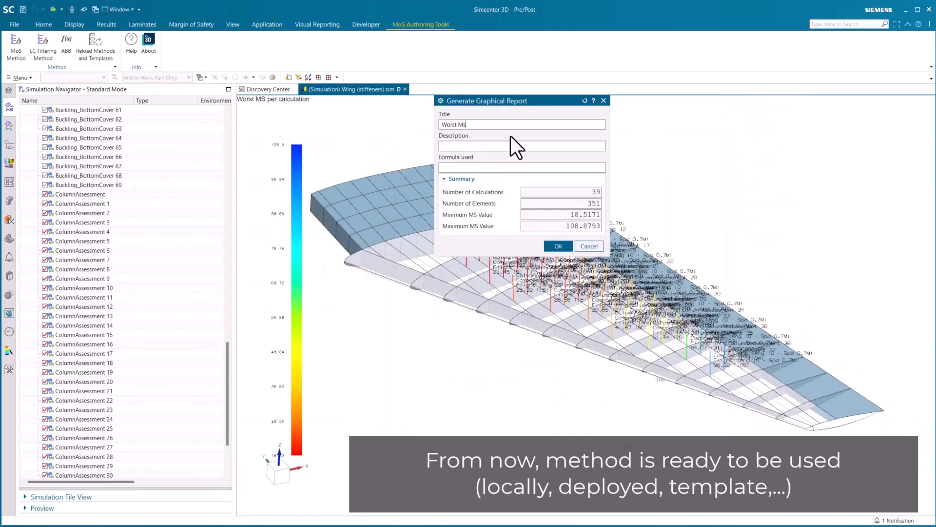
pyautogui.write(' (Column Asses')
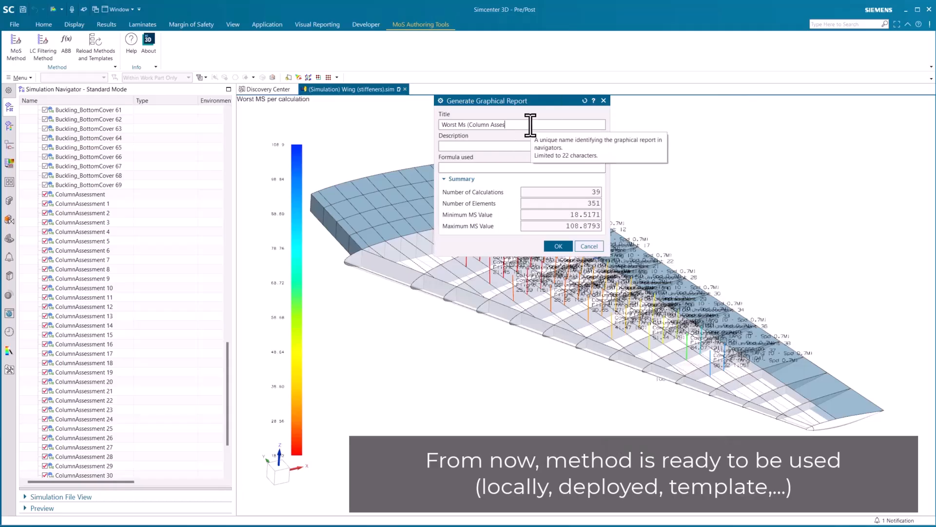
pyautogui.press('BackSpace')
pyautogui.press('BackSpace')
pyautogui.press('BackSpace')
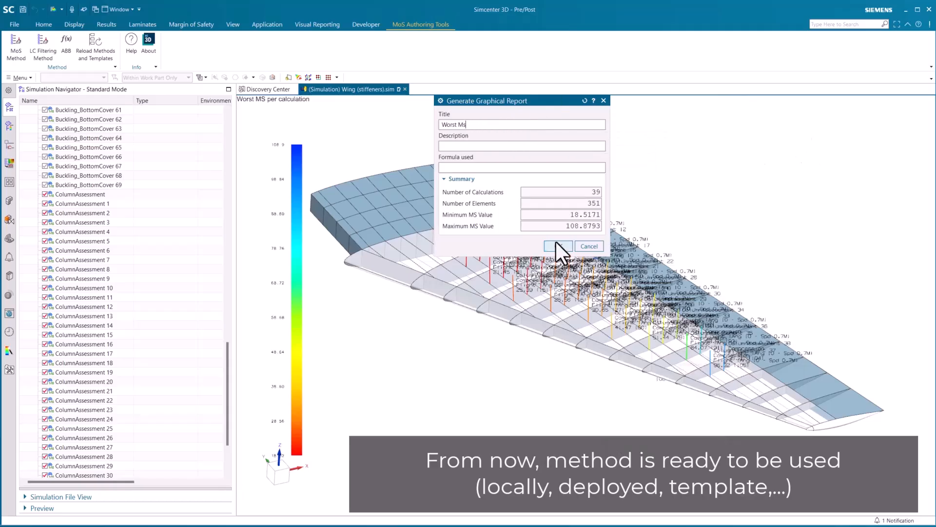
pyautogui.click(557, 246)
pyautogui.click(710, 455)
# Open the Worst Ms graphical report under Margin 1 and limit the displayed edges of its contour plot to Feature edges
pyautogui.scroll(5, 50, 142)
pyautogui.moveTo(227, 363); pyautogui.dragTo(221, 177)
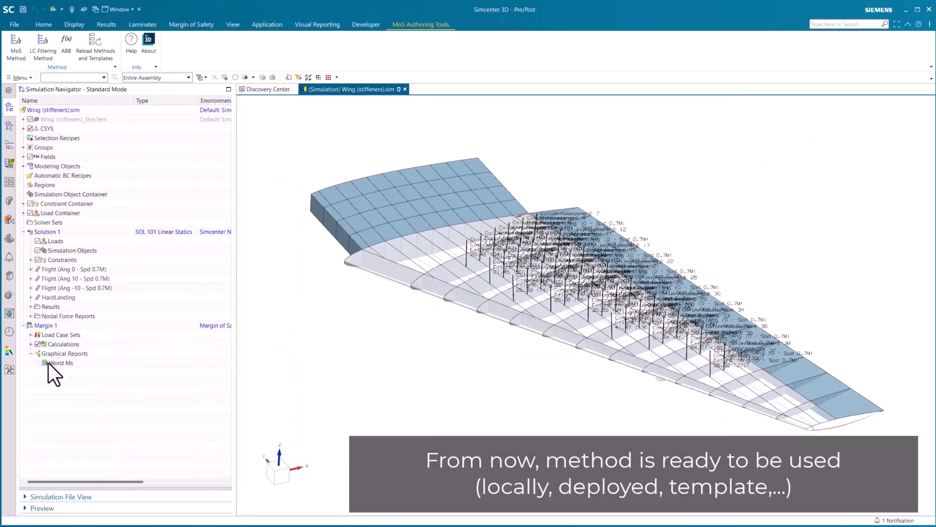
pyautogui.doubleClick(49, 363)
pyautogui.click(276, 56)
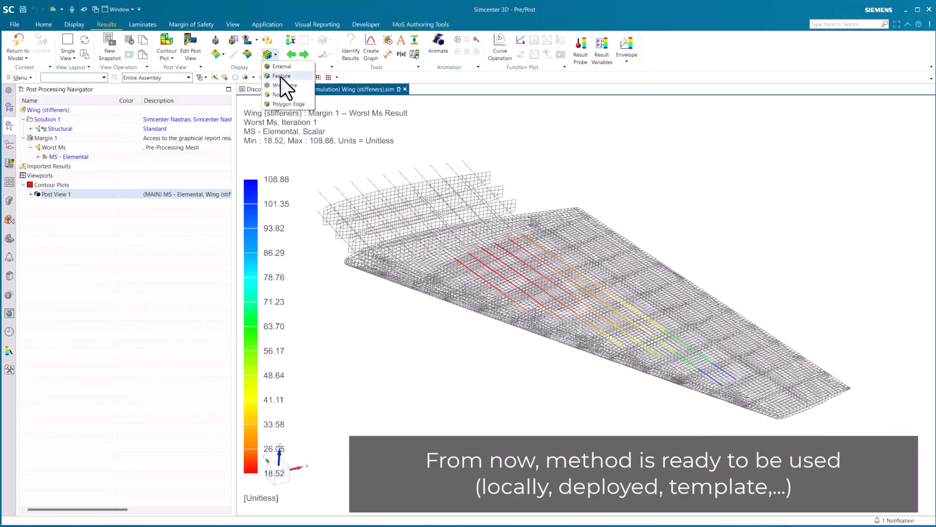
pyautogui.click(280, 77)
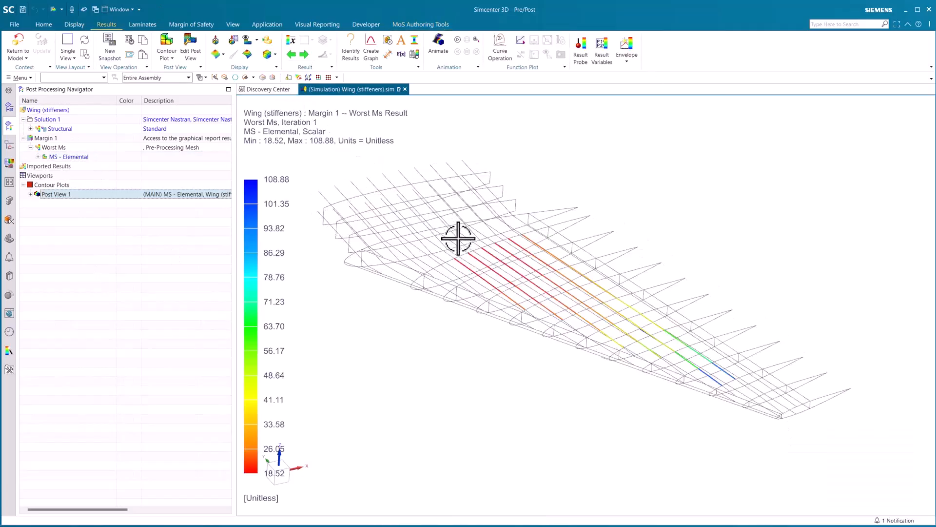